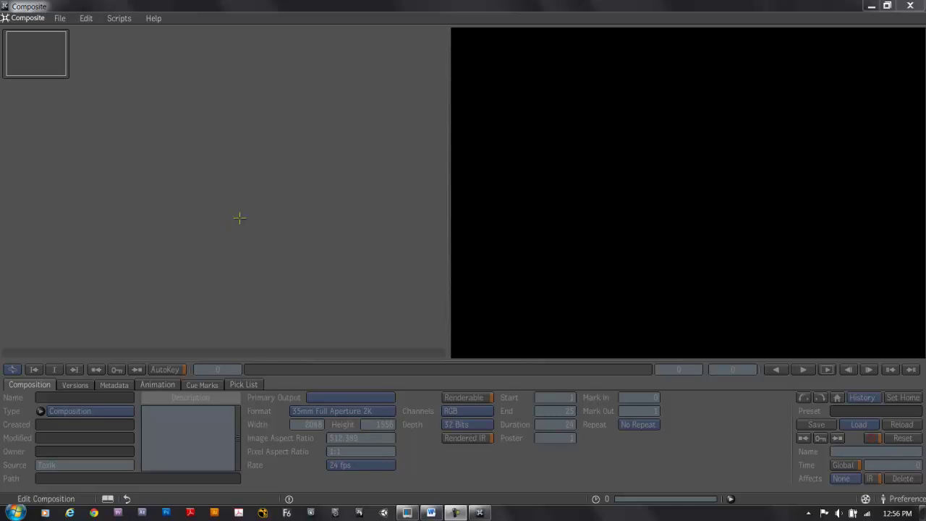
# Step: Import the S1s1AO and S1s1B image sequences from the images folder of FIRST Robotics Animation - Maya
pyautogui.click(58, 20)
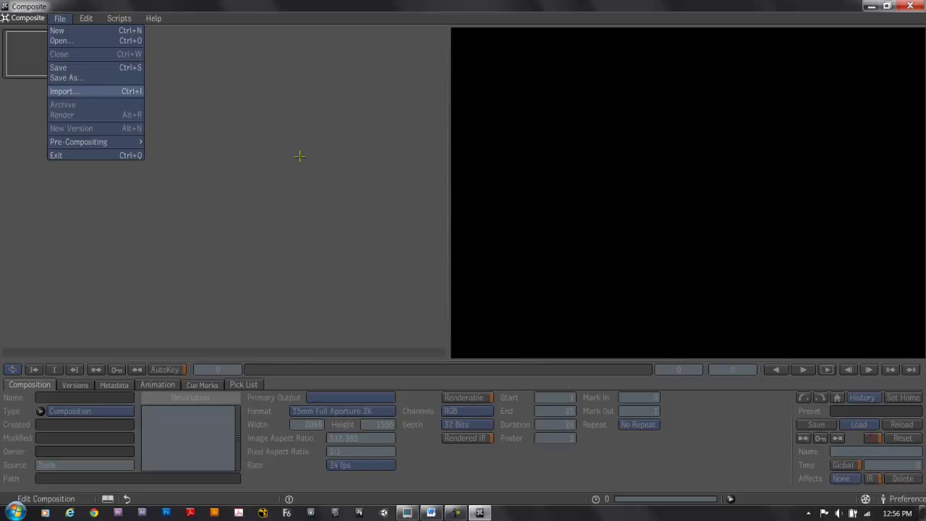
pyautogui.press('Return')
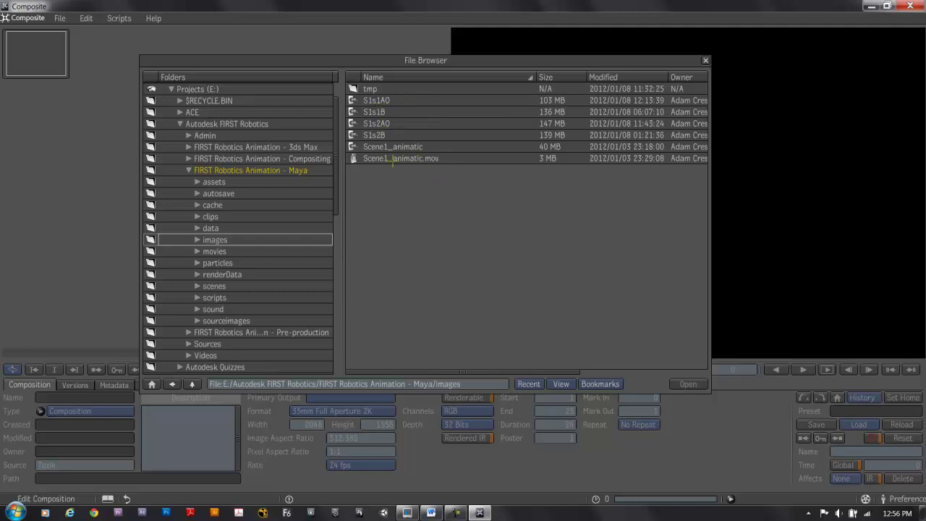
pyautogui.click(390, 101)
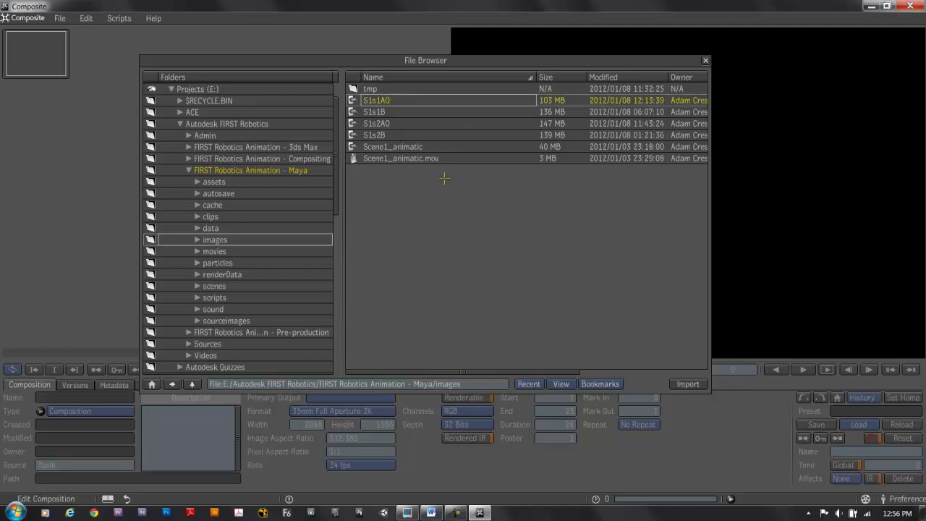
pyautogui.keyDown('ctrl'); pyautogui.click(395, 113); pyautogui.keyUp('ctrl')
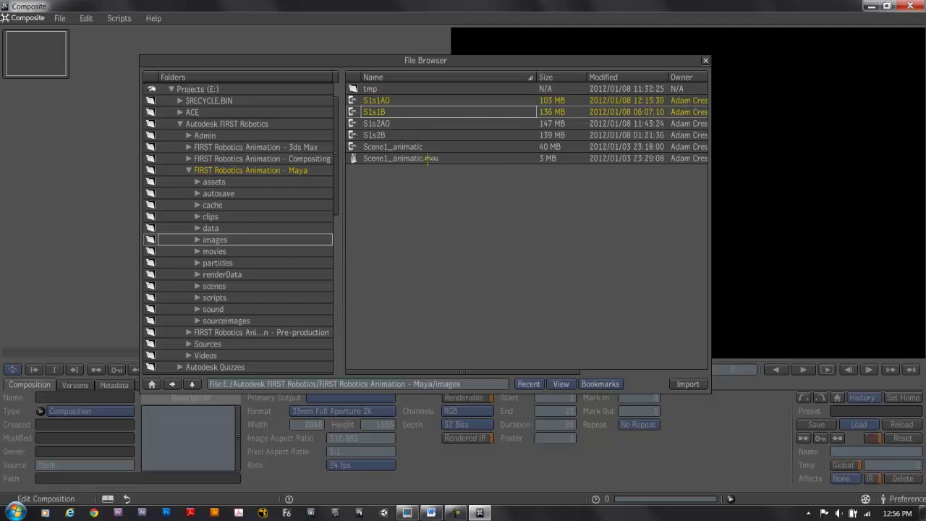
pyautogui.click(683, 384)
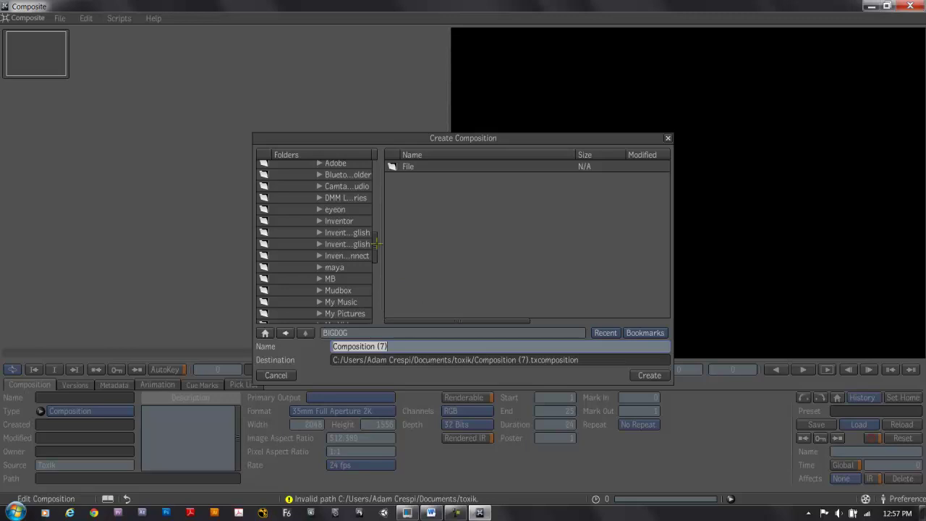
# Step: Create a composition named "S1s1 composite" in the FIRST Robotics Animation - Compositing folder
pyautogui.moveTo(377, 244); pyautogui.dragTo(430, 246)
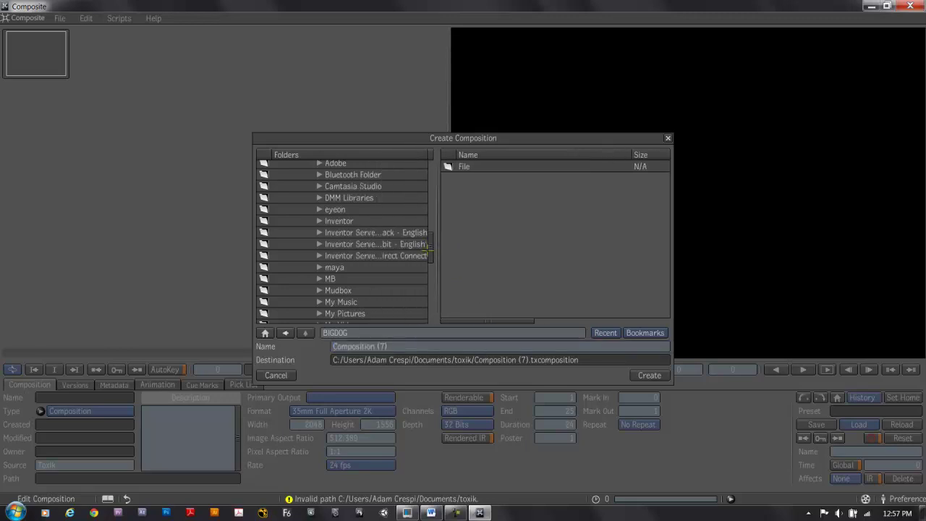
pyautogui.scroll(10, 430, 246)
pyautogui.click(365, 203)
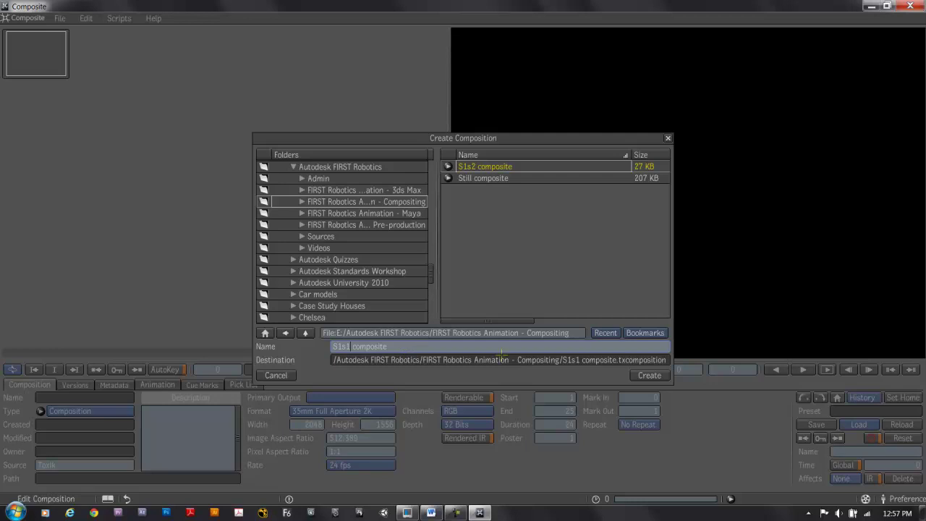
pyautogui.click(650, 375)
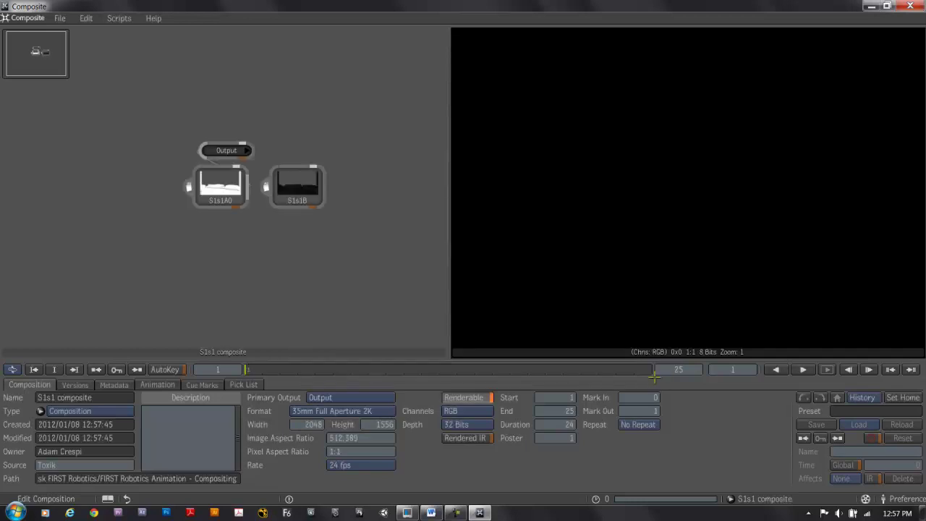
# Step: Spread out the node graph by moving S1s1AO down and away and the Output node up above S1s1B
pyautogui.press('Home')
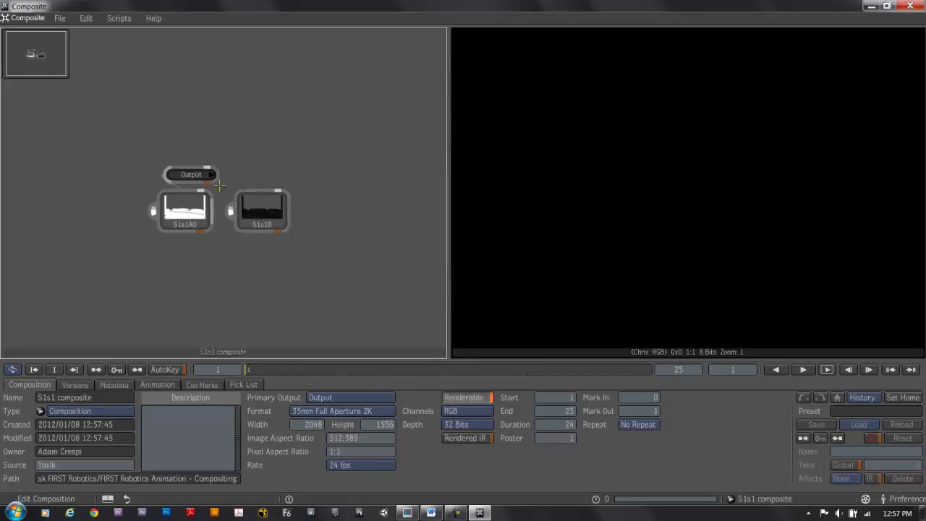
pyautogui.moveTo(183, 215); pyautogui.dragTo(137, 245)
pyautogui.moveTo(209, 158); pyautogui.dragTo(254, 92)
pyautogui.press('Home')
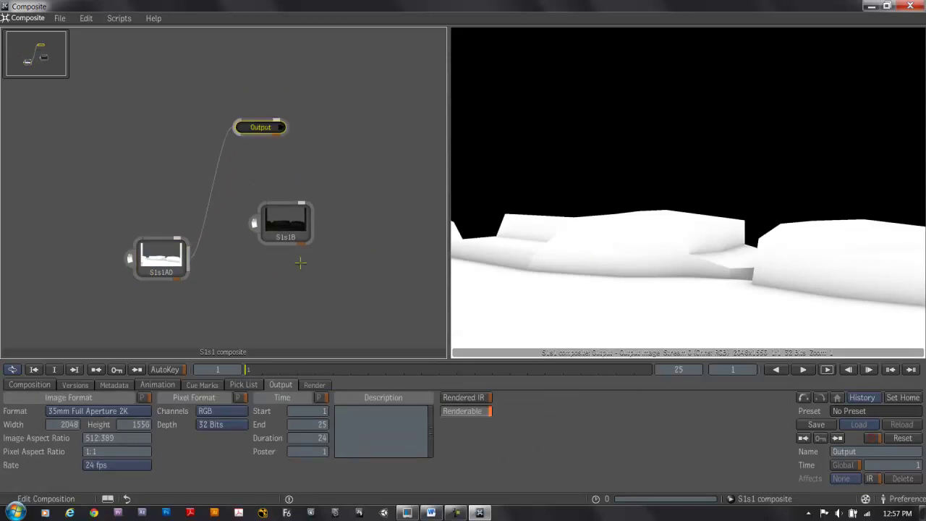
# Step: Set the viewer to display the Composition Output
pyautogui.rightClick(667, 213)
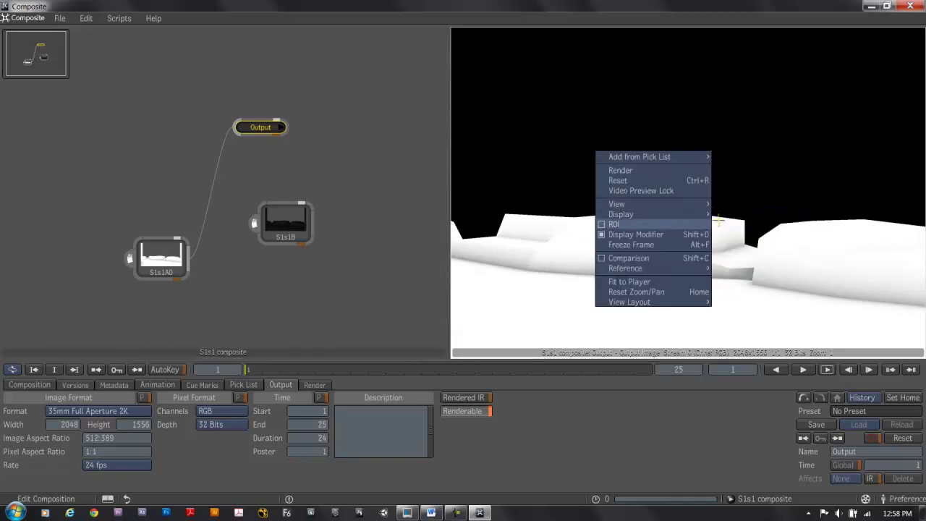
pyautogui.moveTo(709, 214)
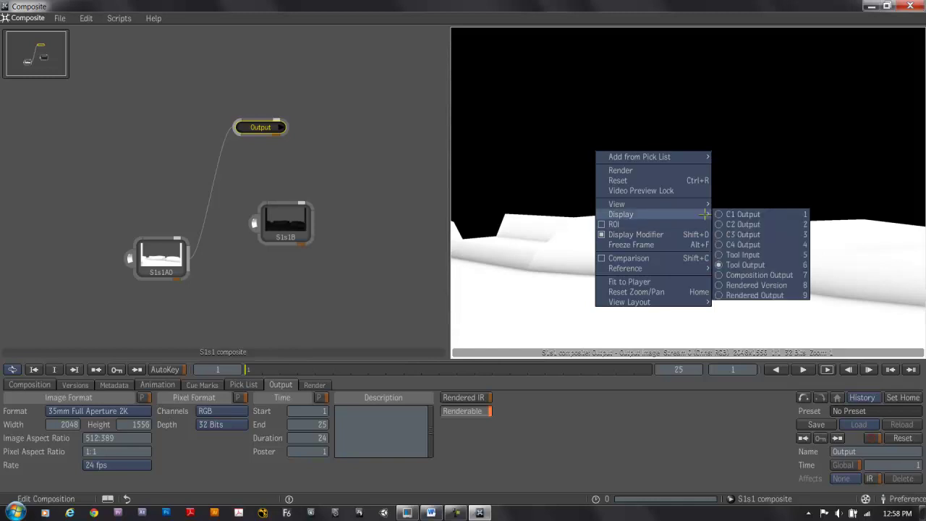
pyautogui.click(771, 275)
pyautogui.click(346, 130)
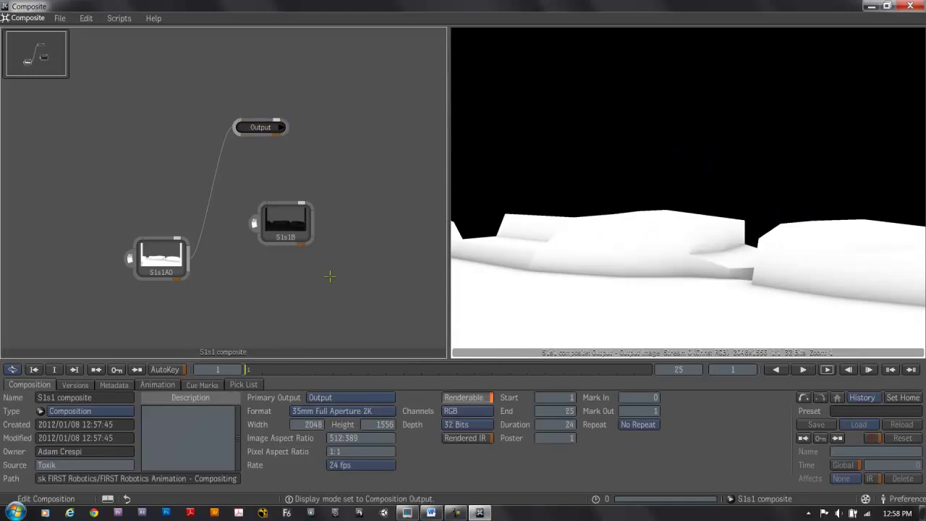
# Step: Set the Output node's image format to HD 720p
pyautogui.click(259, 128)
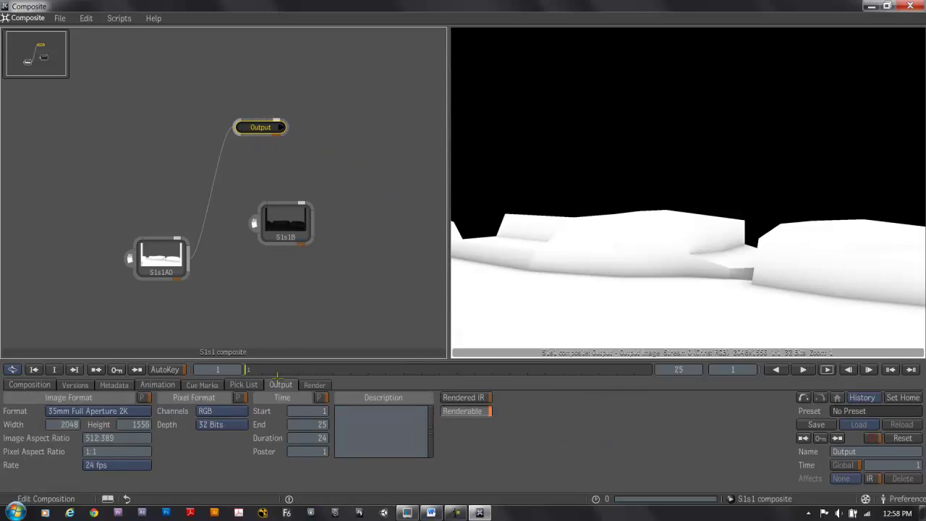
pyautogui.click(134, 411)
pyautogui.scroll(-2, 102, 304)
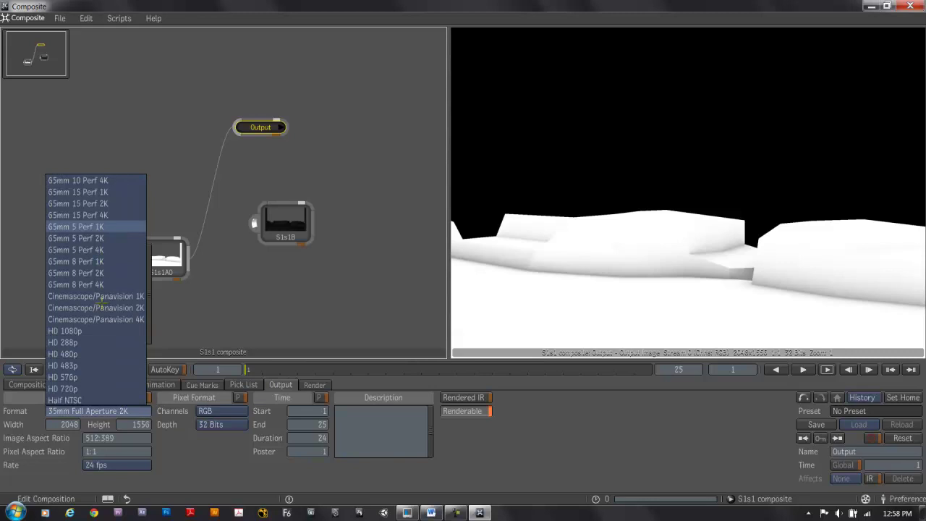
pyautogui.click(98, 364)
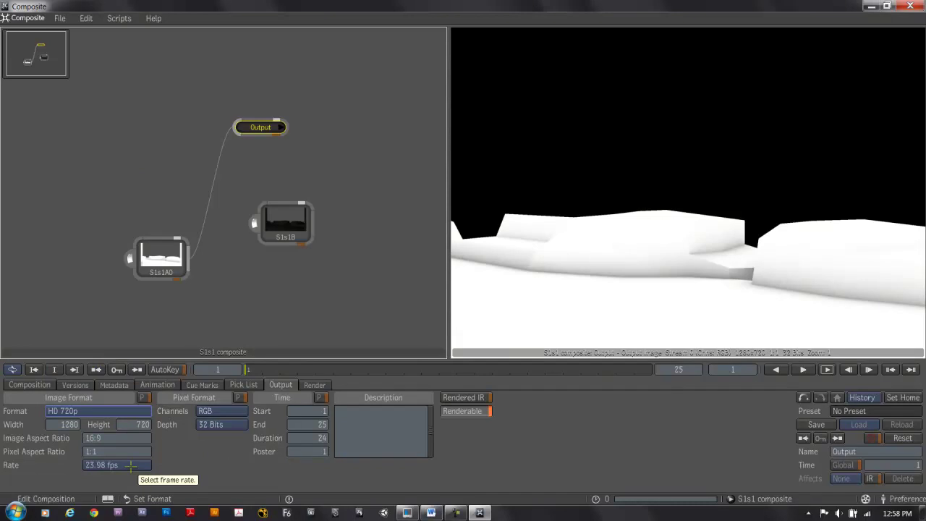
# Step: Disconnect S1s1AO from the Output node and place the S1s1B node above S1s1AO
pyautogui.click(310, 275)
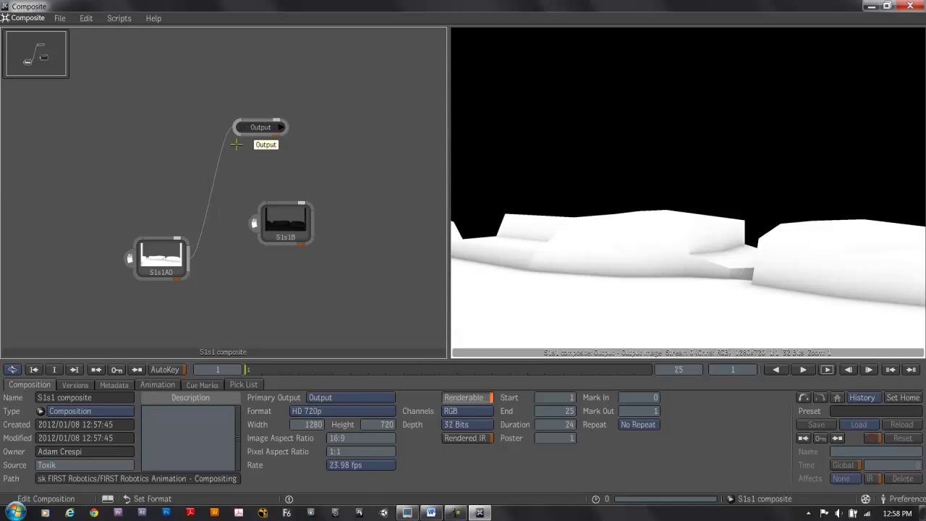
pyautogui.click(211, 186)
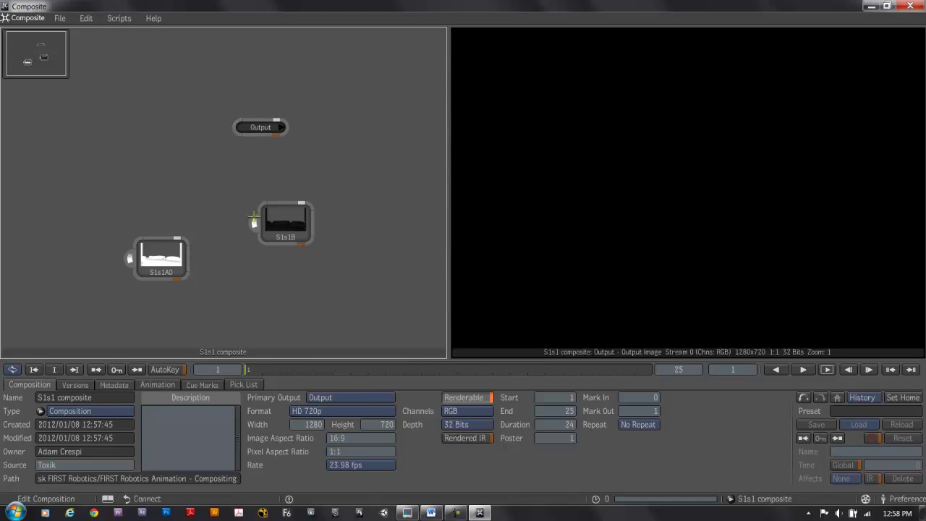
pyautogui.moveTo(275, 221); pyautogui.dragTo(174, 177)
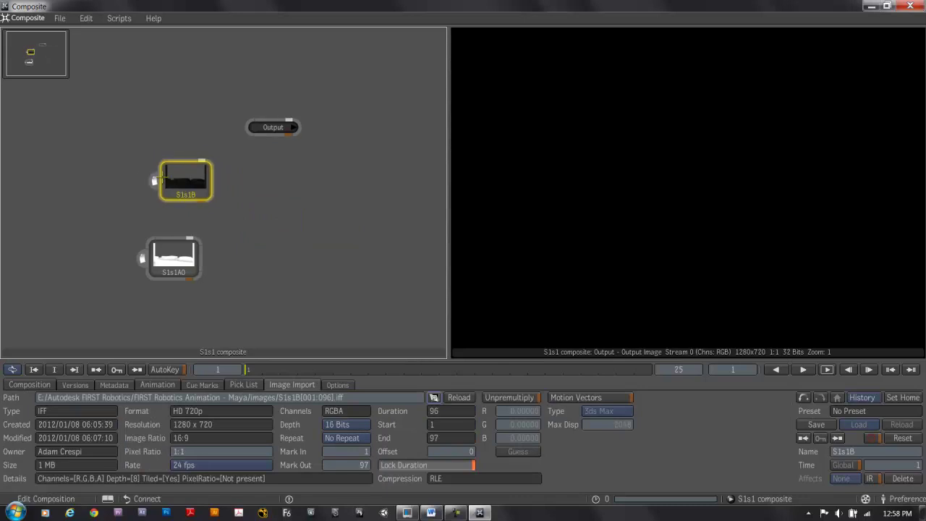
# Step: Add a Blend & Comp compositing node to the graph beside the two image nodes
pyautogui.rightClick(259, 190)
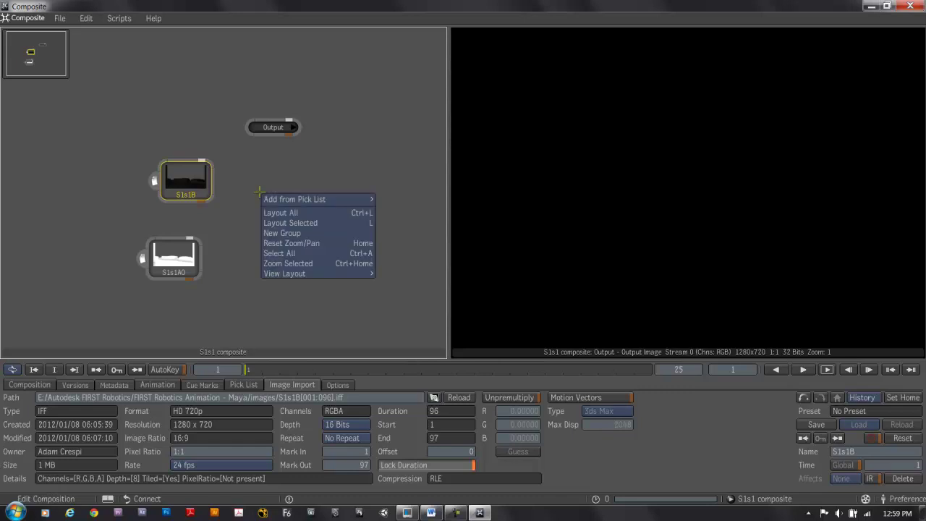
pyautogui.moveTo(265, 199)
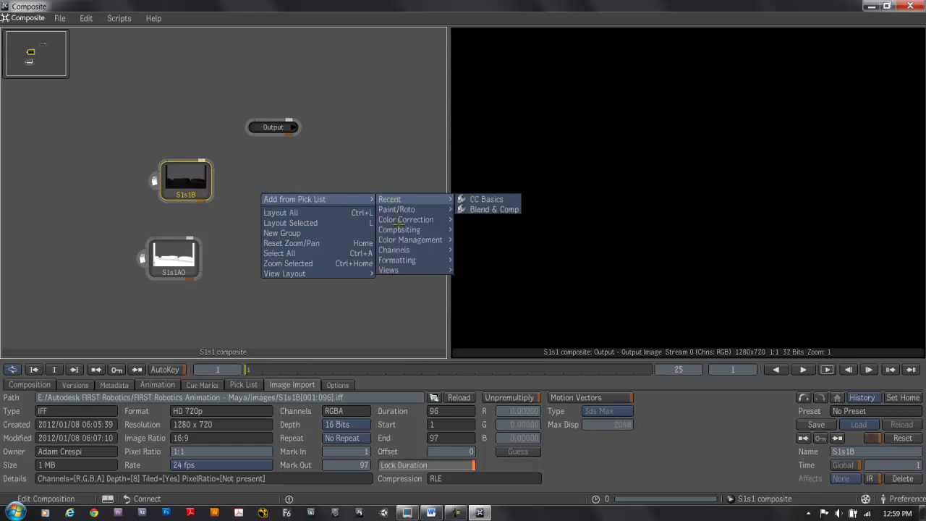
pyautogui.moveTo(434, 229)
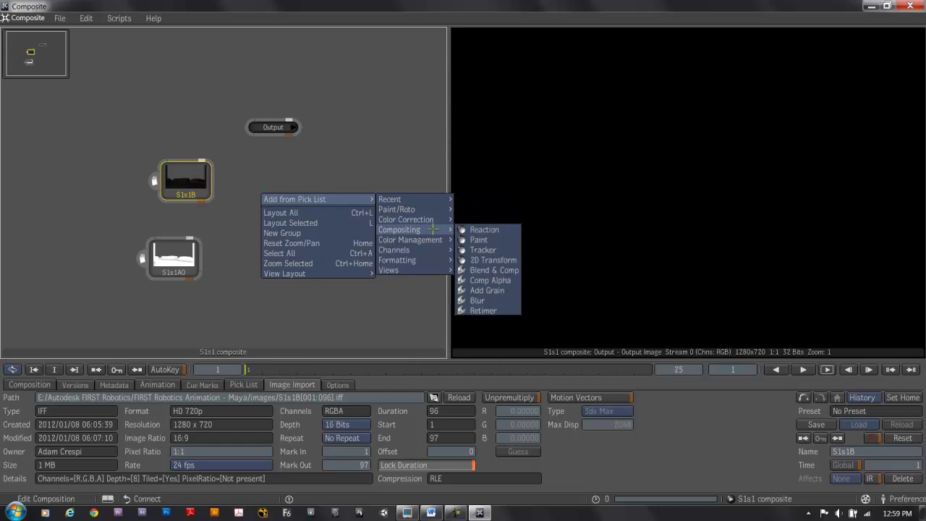
pyautogui.click(494, 270)
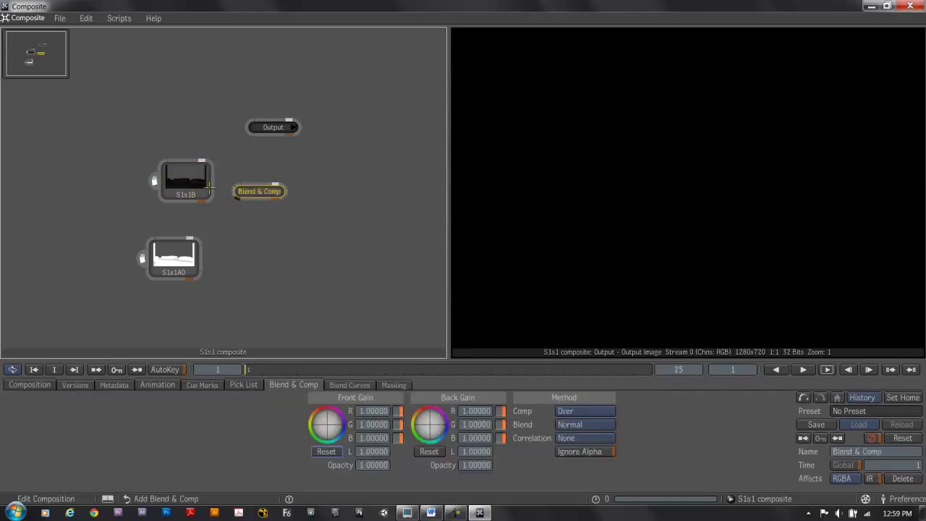
pyautogui.click(307, 230)
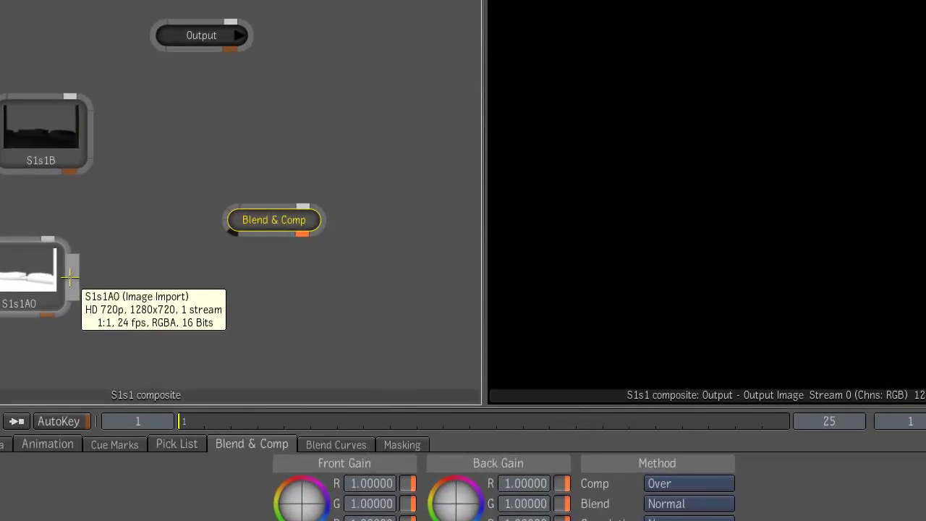
# Step: Connect S1s1AO to the front input and S1s1B to the back input of Blend & Comp, and feed its result into Output
pyautogui.moveTo(70, 277); pyautogui.dragTo(233, 201)
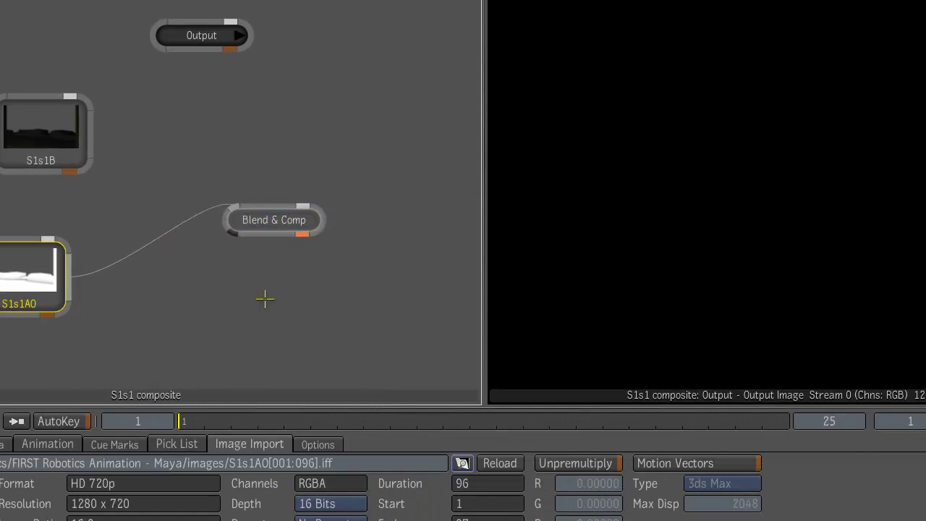
pyautogui.moveTo(90, 130); pyautogui.dragTo(219, 215)
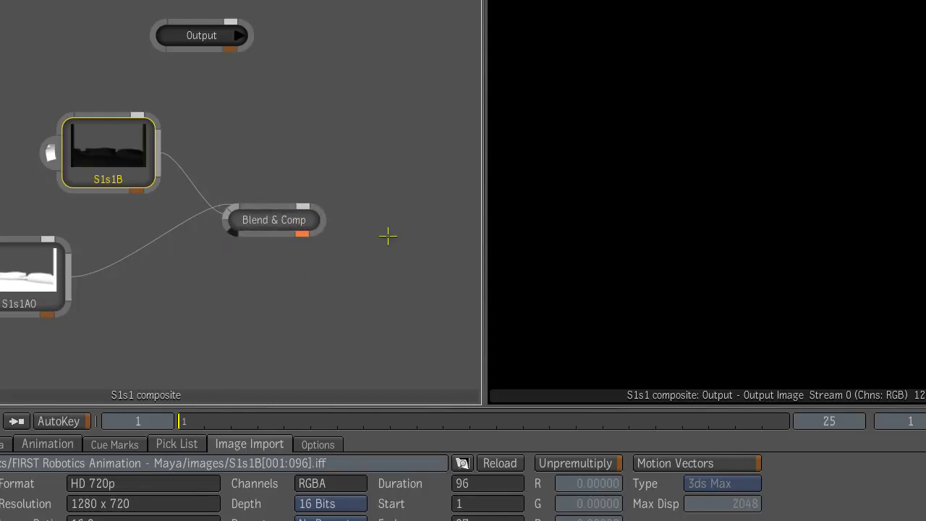
pyautogui.moveTo(326, 217); pyautogui.dragTo(156, 36)
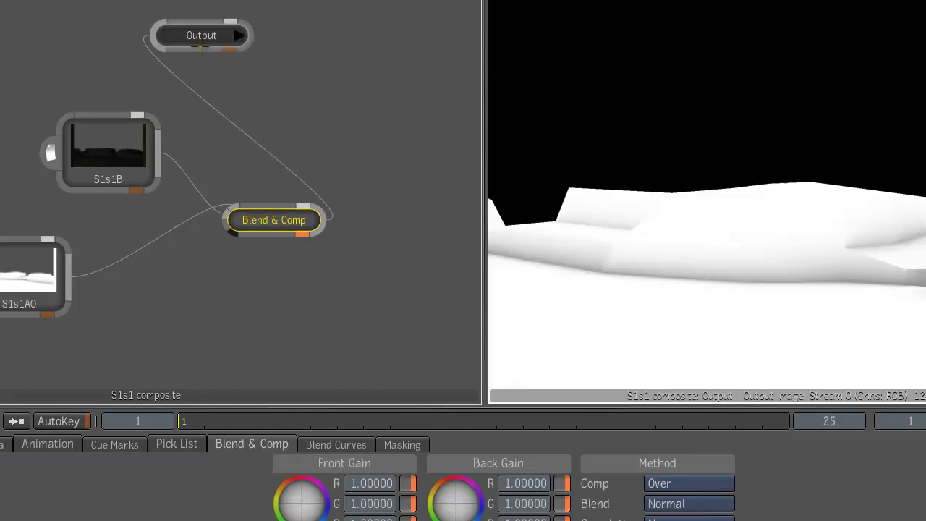
pyautogui.click(204, 36)
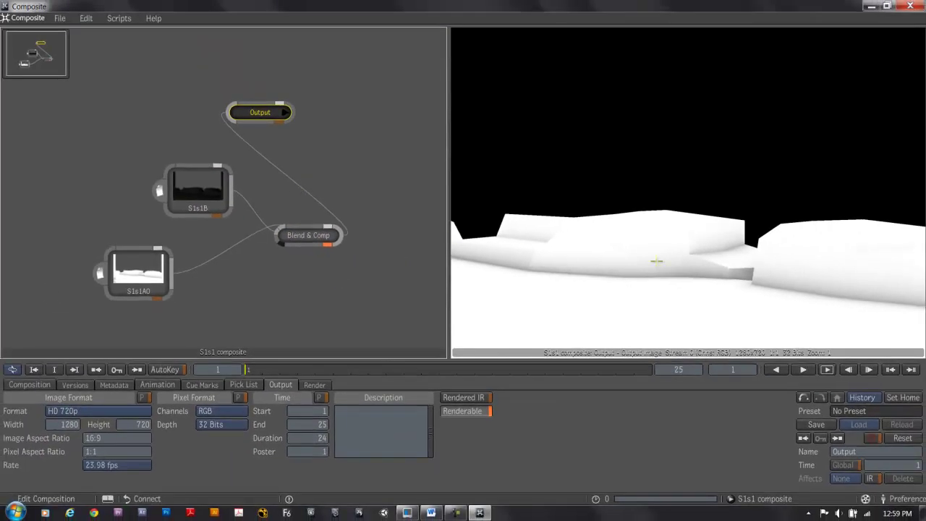
# Step: Set the Blend & Comp node's blend method to Multiply
pyautogui.scroll(-3, 662, 257)
pyautogui.scroll(-1, 662, 257)
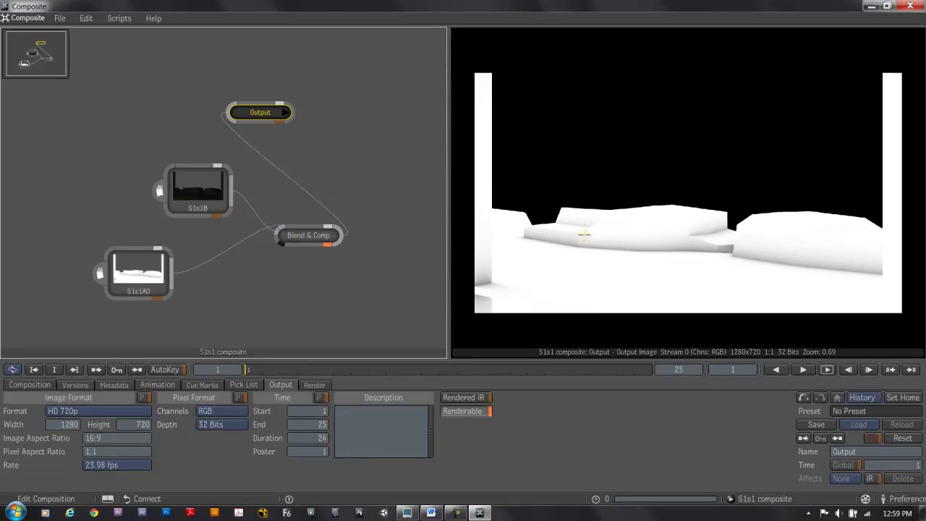
pyautogui.click(319, 238)
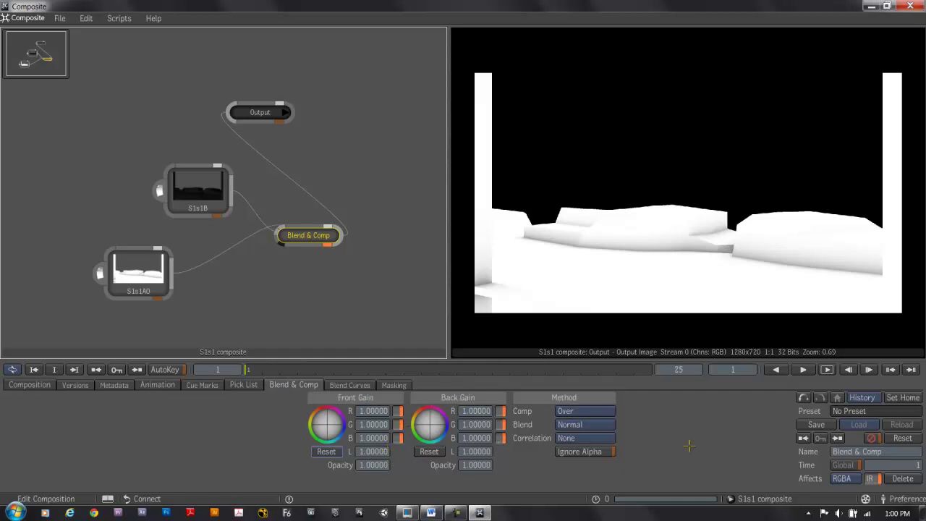
pyautogui.click(606, 427)
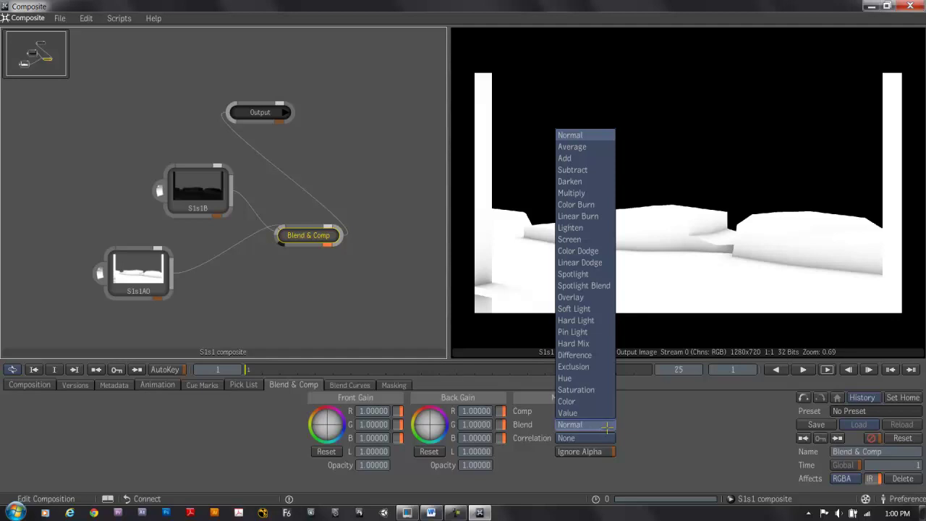
pyautogui.click(592, 193)
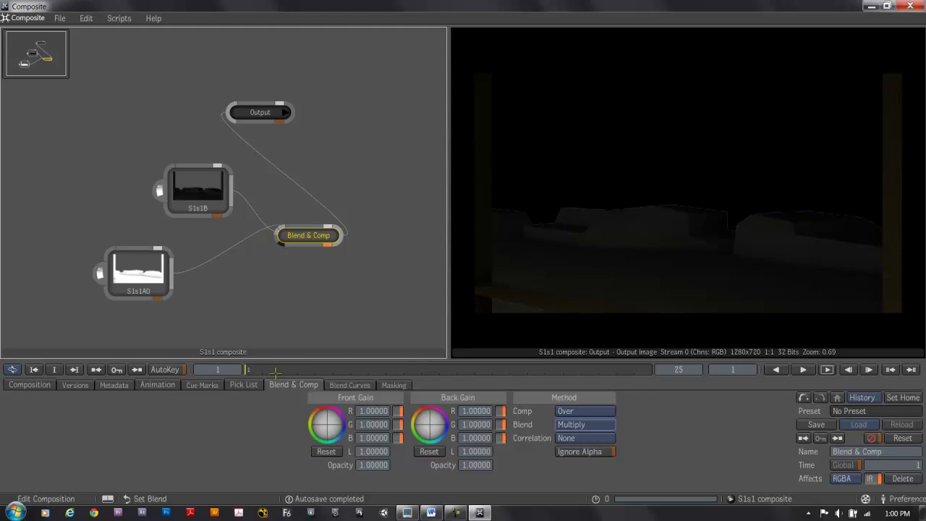
# Step: Extend the composition's timeline to end at frame 96 and display frame 95
pyautogui.moveTo(305, 369); pyautogui.dragTo(647, 370)
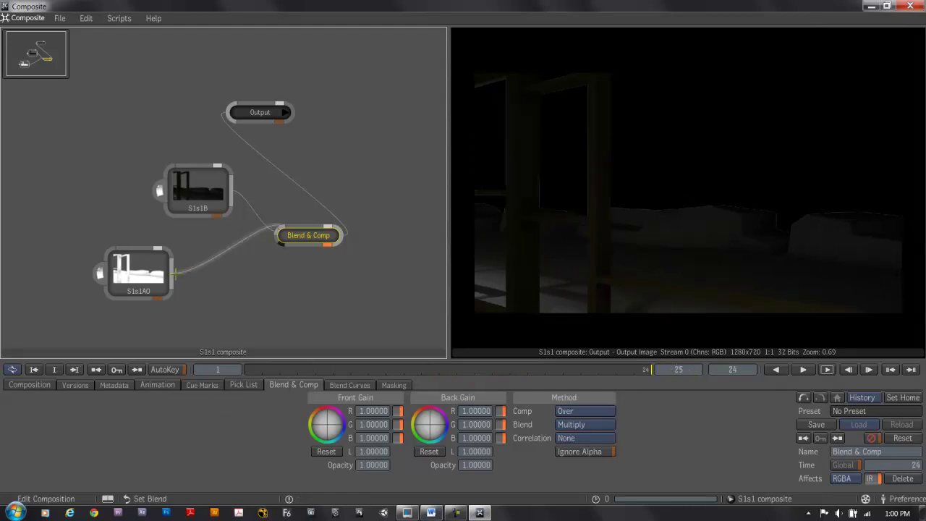
pyautogui.click(122, 268)
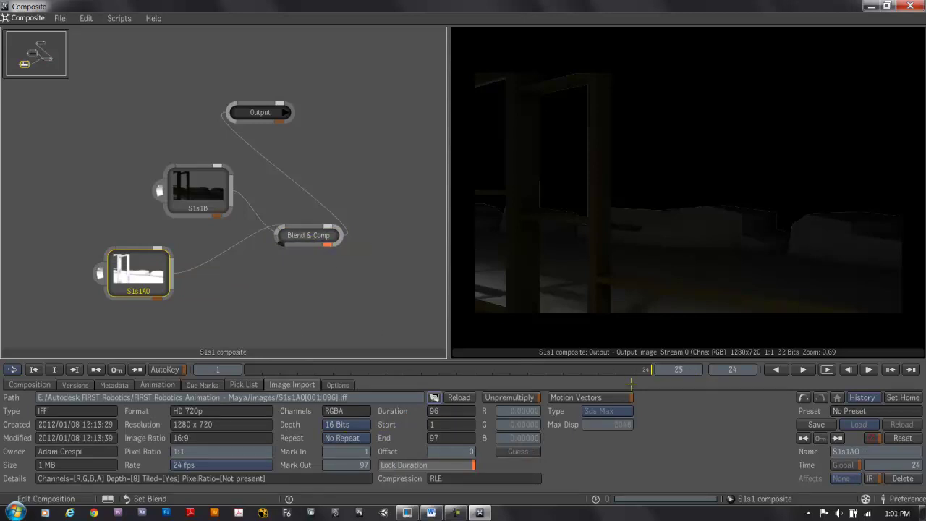
pyautogui.moveTo(725, 369); pyautogui.dragTo(695, 410)
pyautogui.hotkey('ctrl', 'z')
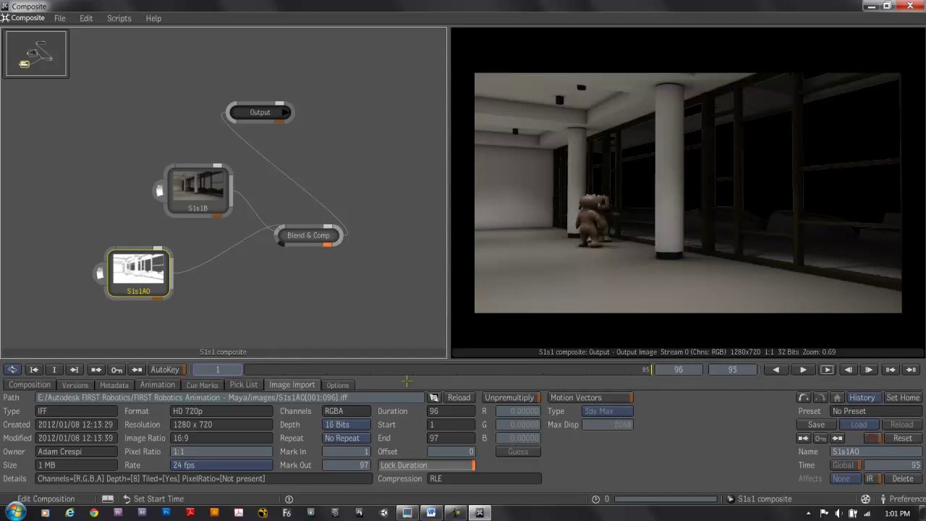
# Step: Set the Blend & Comp node's front opacity to 0.69
pyautogui.moveTo(397, 371); pyautogui.dragTo(678, 373)
pyautogui.click(309, 238)
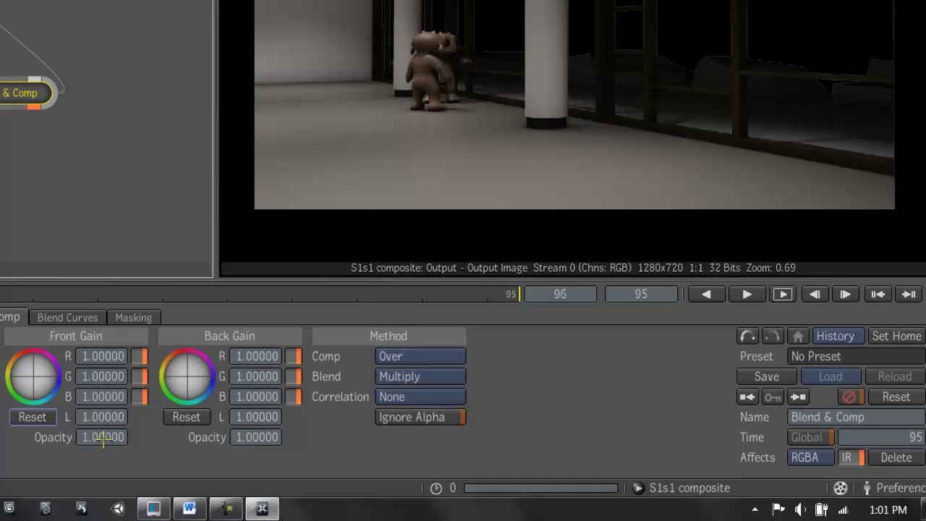
pyautogui.moveTo(376, 465); pyautogui.dragTo(360, 471)
pyautogui.moveTo(80, 444); pyautogui.dragTo(69, 457)
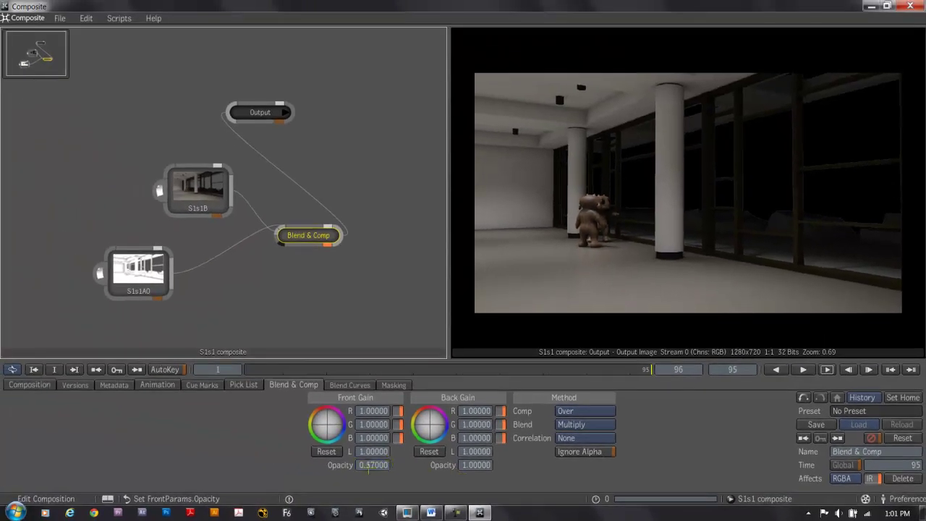
pyautogui.moveTo(369, 469); pyautogui.dragTo(405, 468)
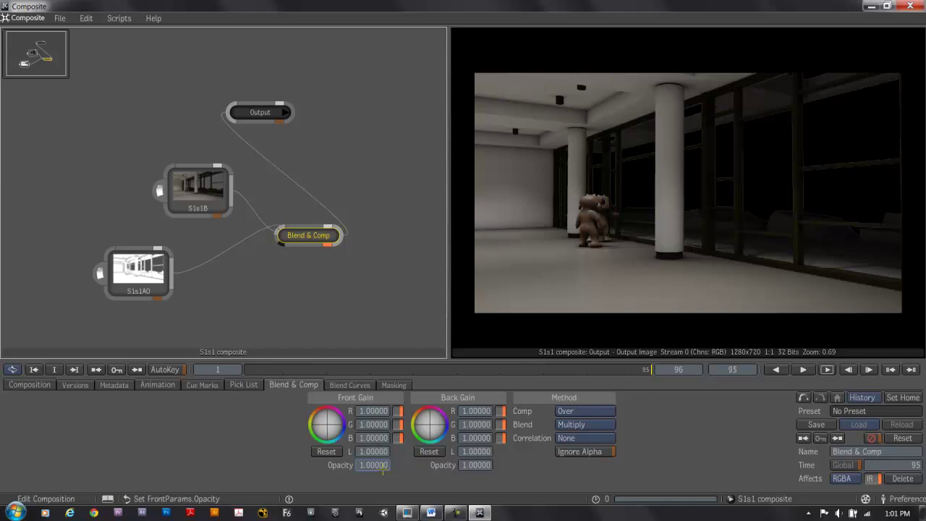
pyautogui.moveTo(376, 465); pyautogui.dragTo(360, 466)
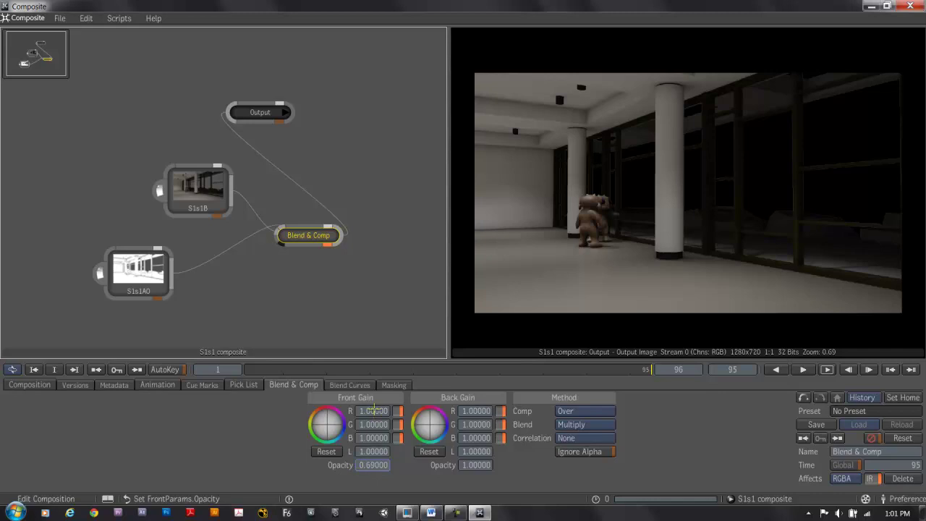
# Step: Try a front gain of 1.49 on the Blend & Comp node and reset the gain
pyautogui.moveTo(374, 411)
pyautogui.mouseDown()
pyautogui.moveTo(430, 414)
pyautogui.moveTo(367, 425)
pyautogui.mouseUp()
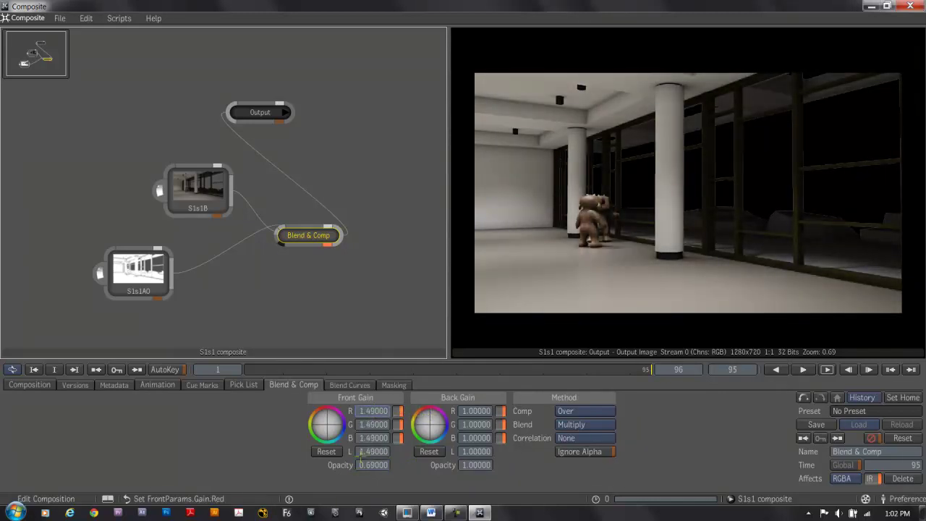
pyautogui.click(327, 452)
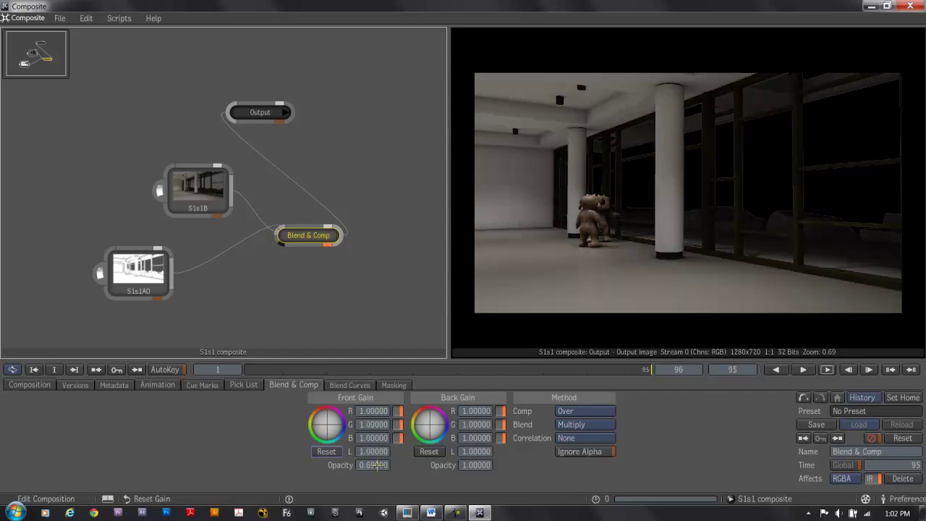
pyautogui.moveTo(374, 464); pyautogui.dragTo(373, 465)
pyautogui.moveTo(326, 425)
pyautogui.mouseDown()
pyautogui.moveTo(328, 416)
pyautogui.moveTo(317, 427)
pyautogui.moveTo(310, 407)
pyautogui.moveTo(319, 432)
pyautogui.moveTo(327, 426)
pyautogui.mouseUp()
pyautogui.click(327, 451)
pyautogui.click(332, 281)
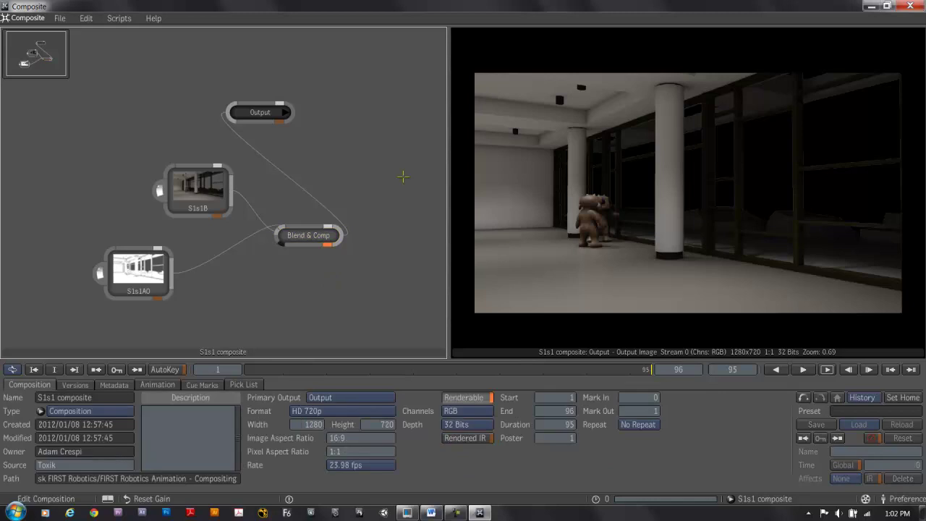
# Step: Add a Bilinear Ramp image generation node to the graph and compare its tool output with the composition output in the viewer
pyautogui.rightClick(403, 177)
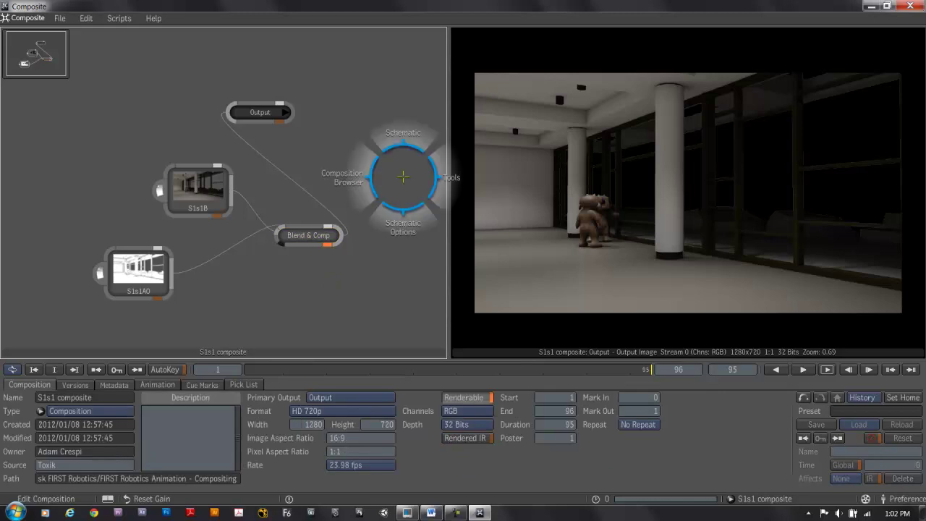
pyautogui.click(449, 178)
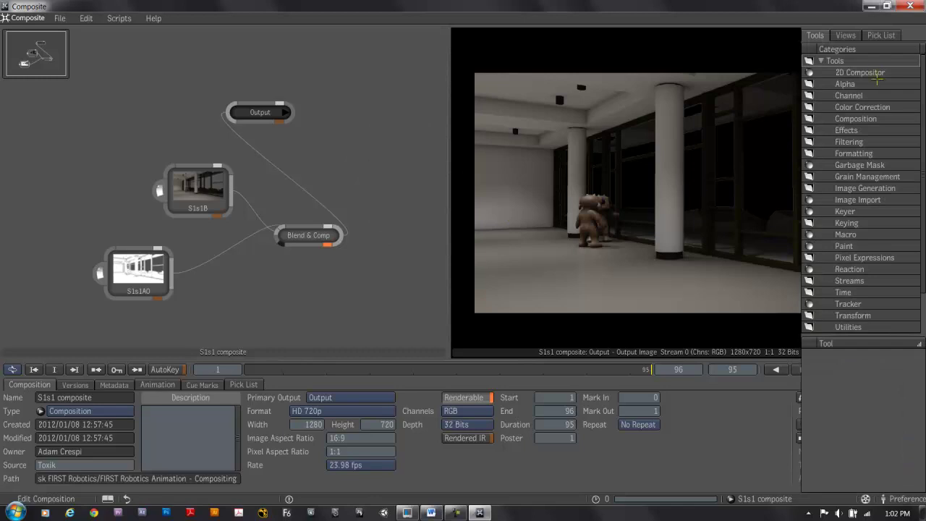
pyautogui.click(872, 189)
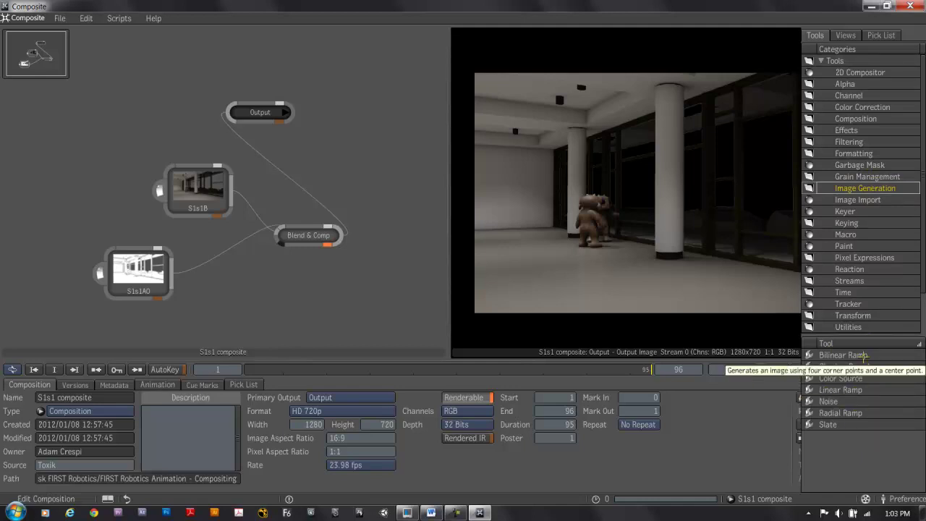
pyautogui.moveTo(863, 355); pyautogui.dragTo(383, 128)
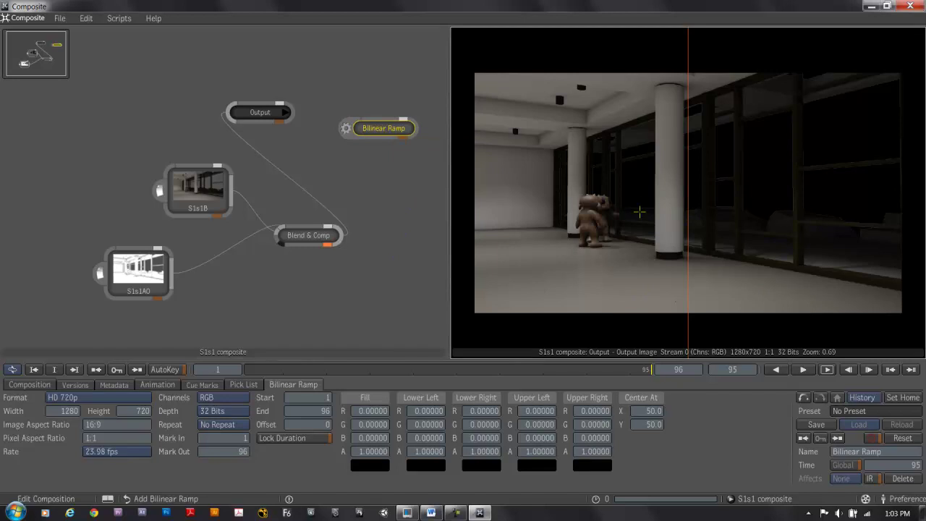
pyautogui.press('F2')
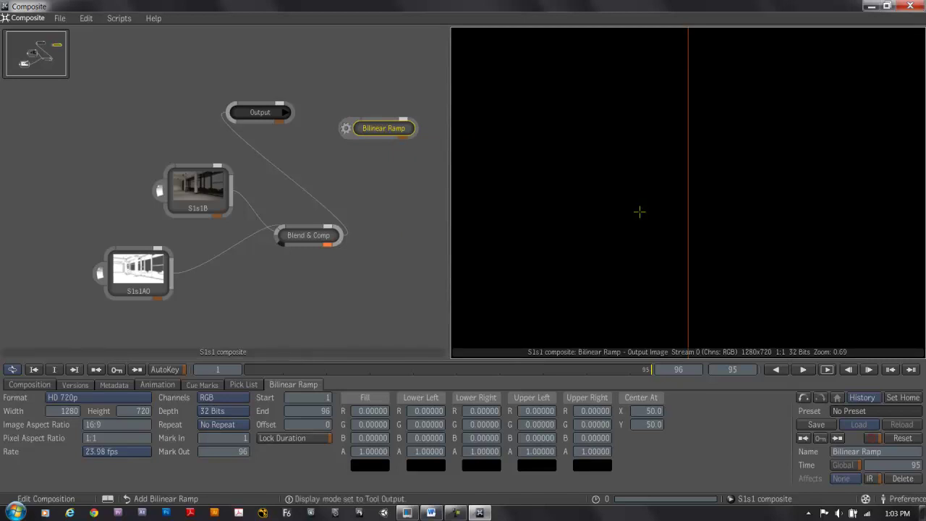
pyautogui.press('F1')
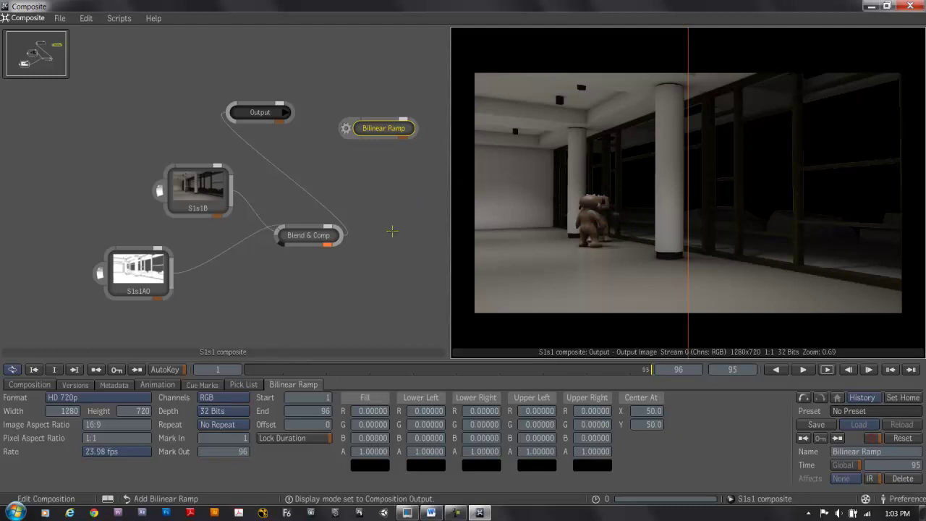
# Step: Move S1s1B and Bilinear Ramp for more space, and insert a second Blend & Comp node on the link between S1s1B and Blend & Comp
pyautogui.moveTo(196, 189); pyautogui.dragTo(114, 159)
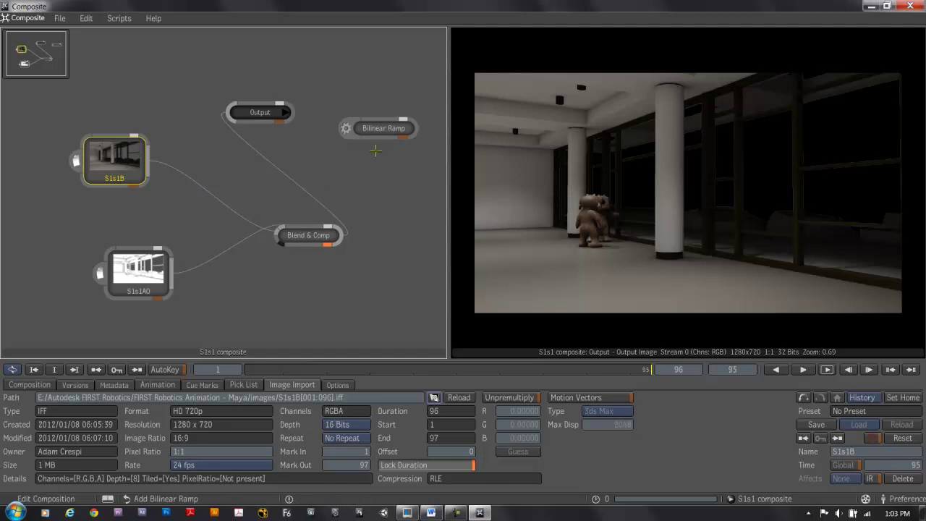
pyautogui.moveTo(383, 132); pyautogui.dragTo(373, 150)
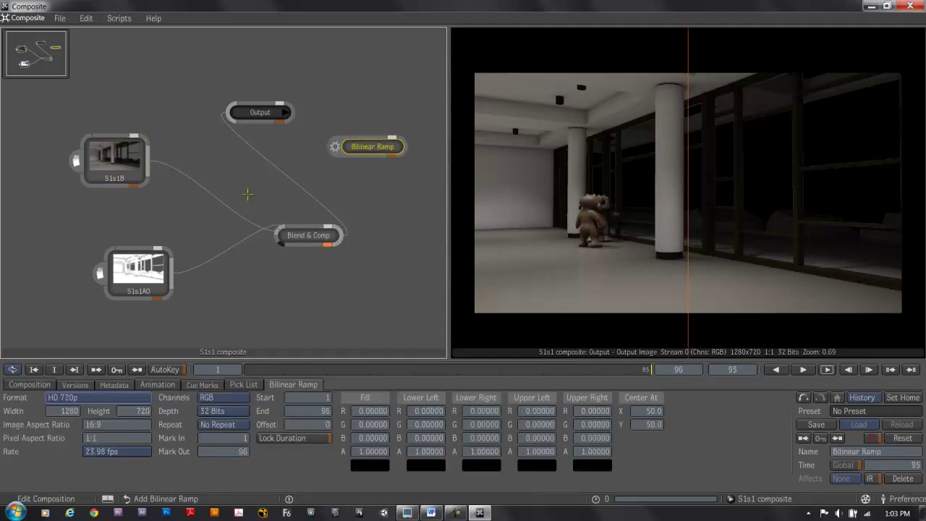
pyautogui.click(170, 169)
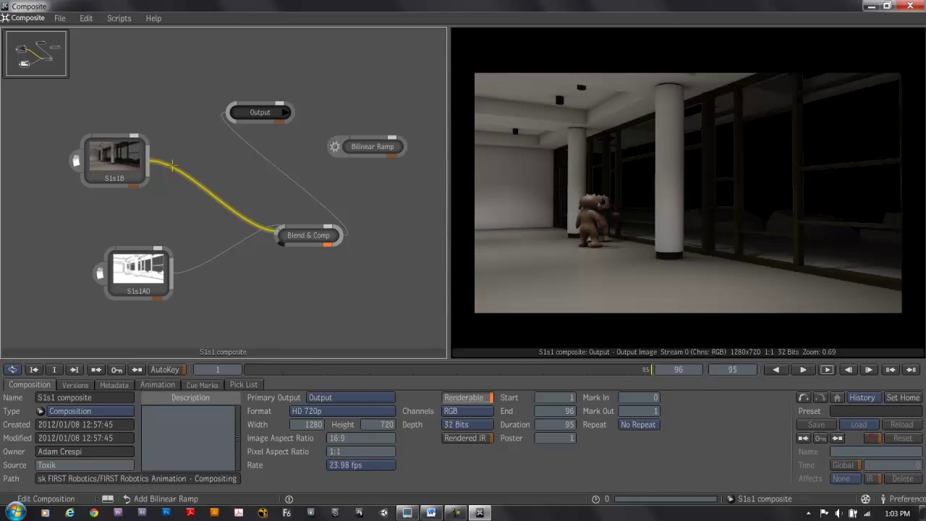
pyautogui.rightClick(173, 167)
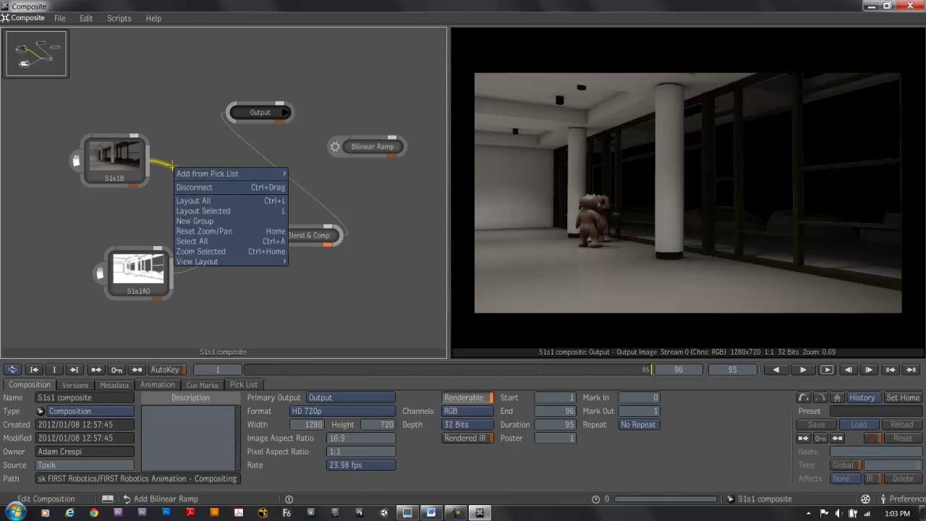
pyautogui.moveTo(235, 174)
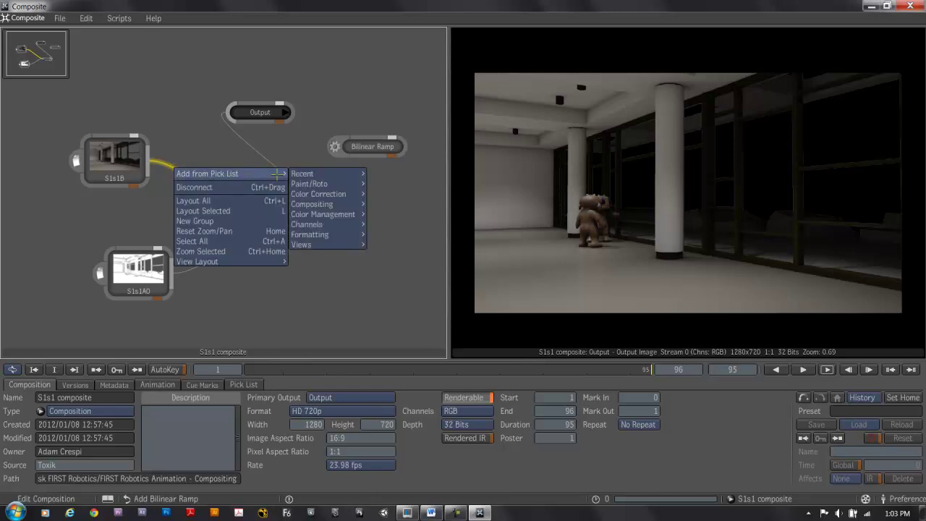
pyautogui.moveTo(299, 171)
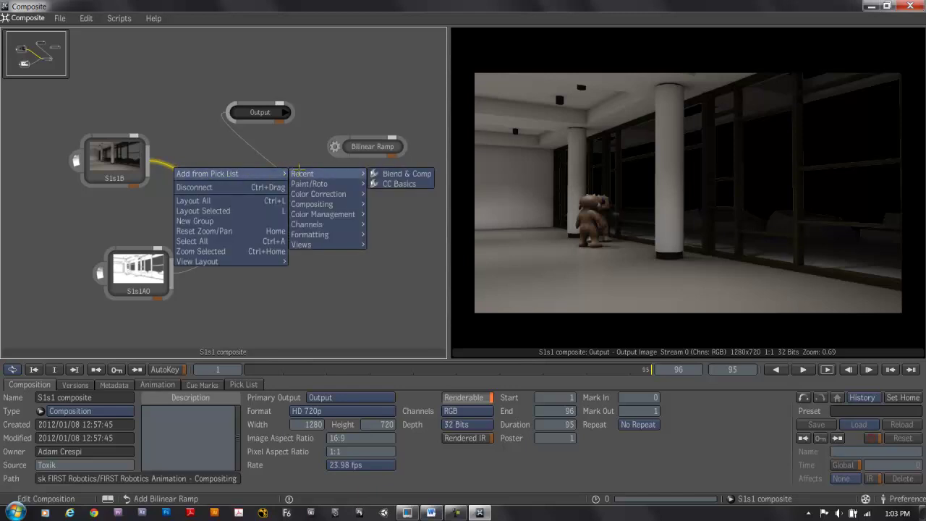
pyautogui.click(388, 177)
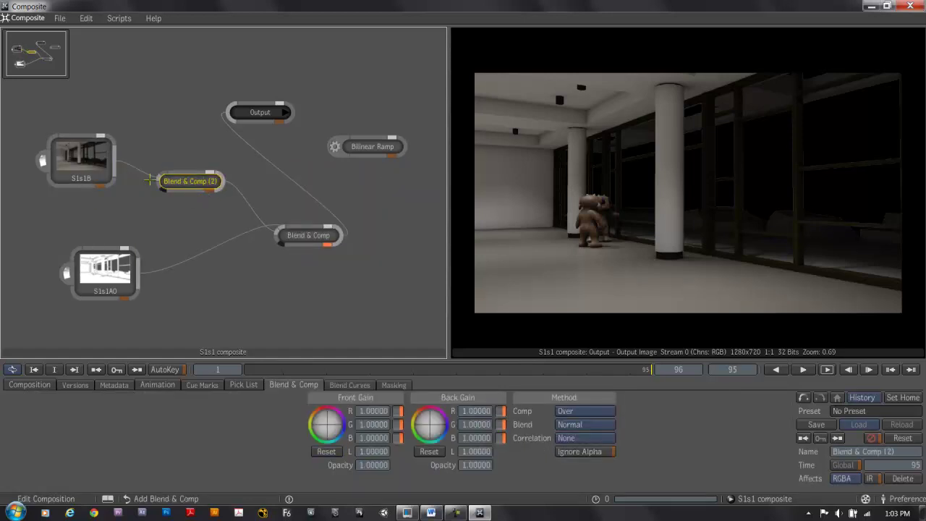
# Step: Reconnect S1s1B to the front input of Blend & Comp (2) and connect Bilinear Ramp to its back input
pyautogui.click(145, 172)
pyautogui.press('Delete')
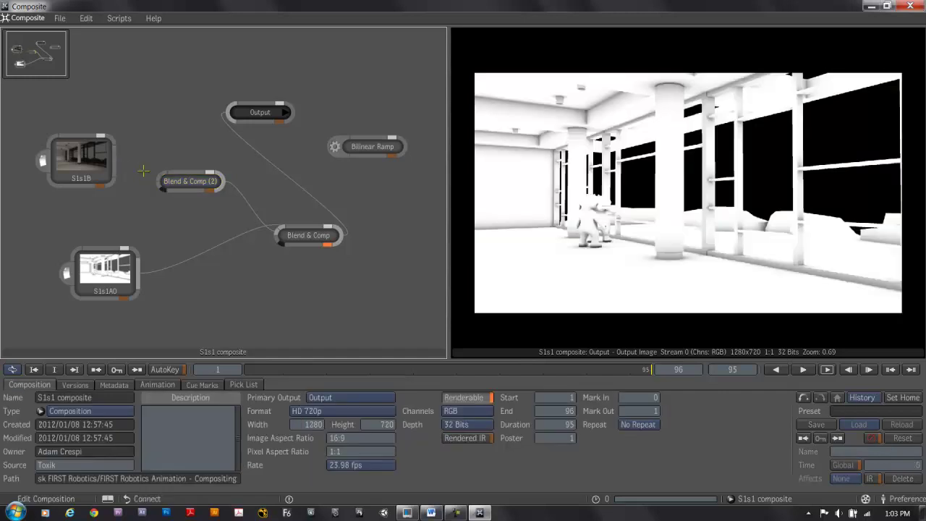
pyautogui.moveTo(116, 160); pyautogui.dragTo(161, 181)
pyautogui.moveTo(368, 146); pyautogui.dragTo(161, 181)
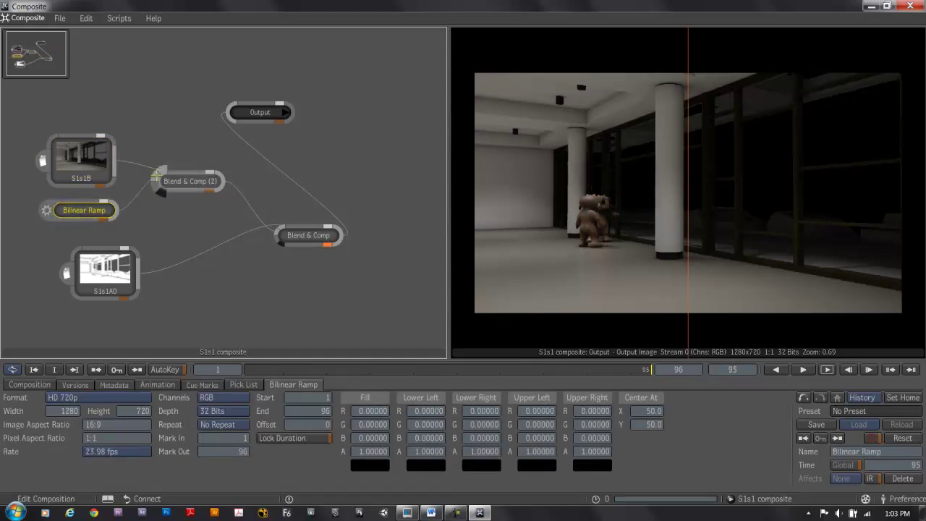
# Step: Set the Bilinear Ramp's lower-right corner color to dark orange, R 0.5, G 0.3, B 0
pyautogui.click(277, 117)
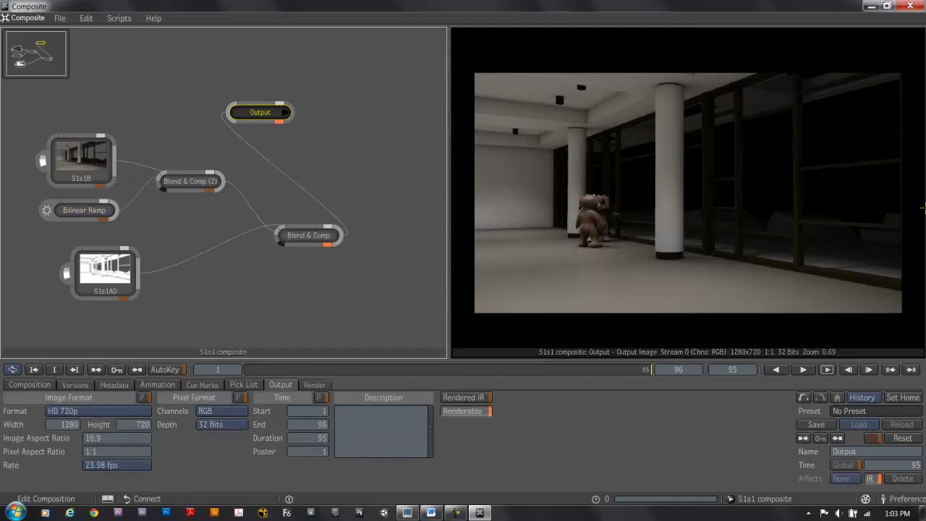
pyautogui.click(87, 214)
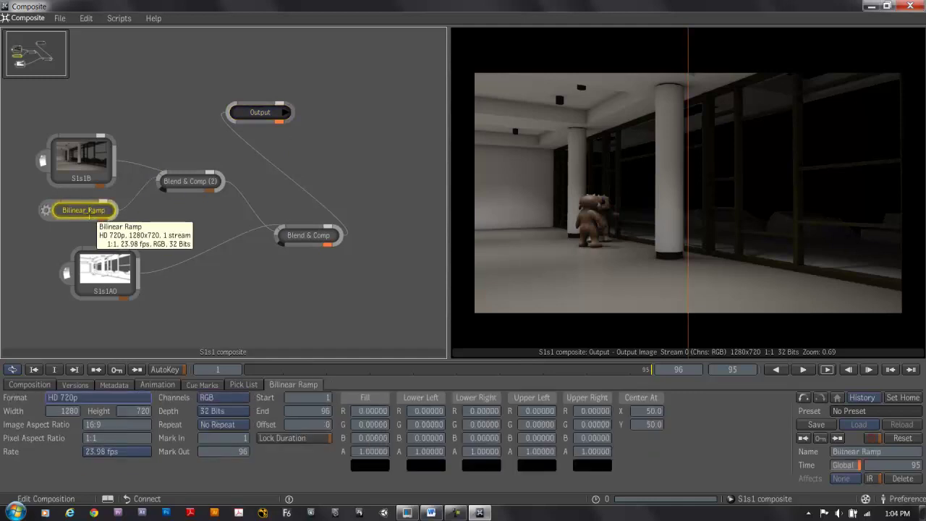
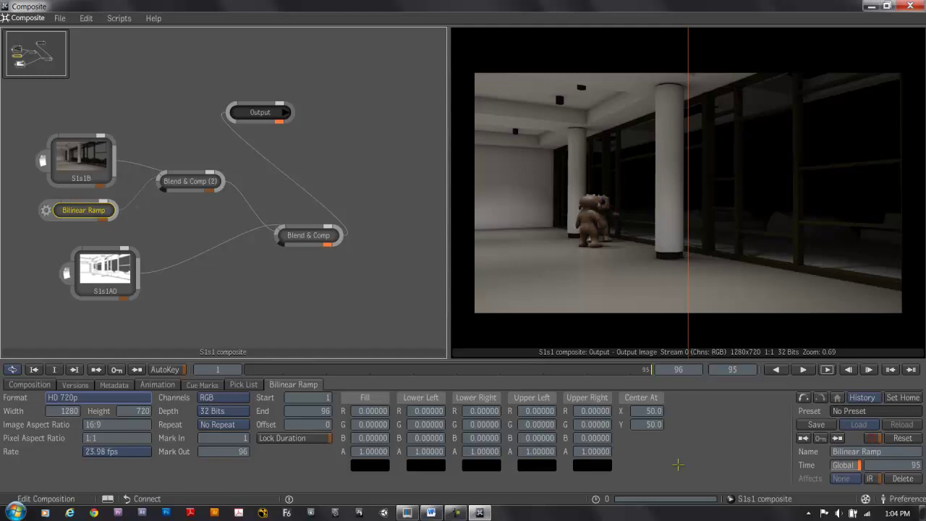
pyautogui.click(481, 465)
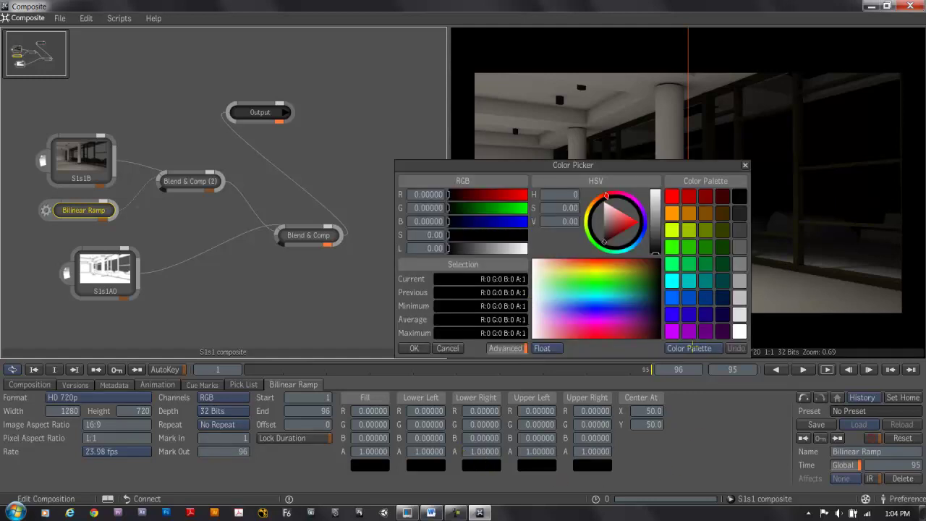
pyautogui.click(706, 214)
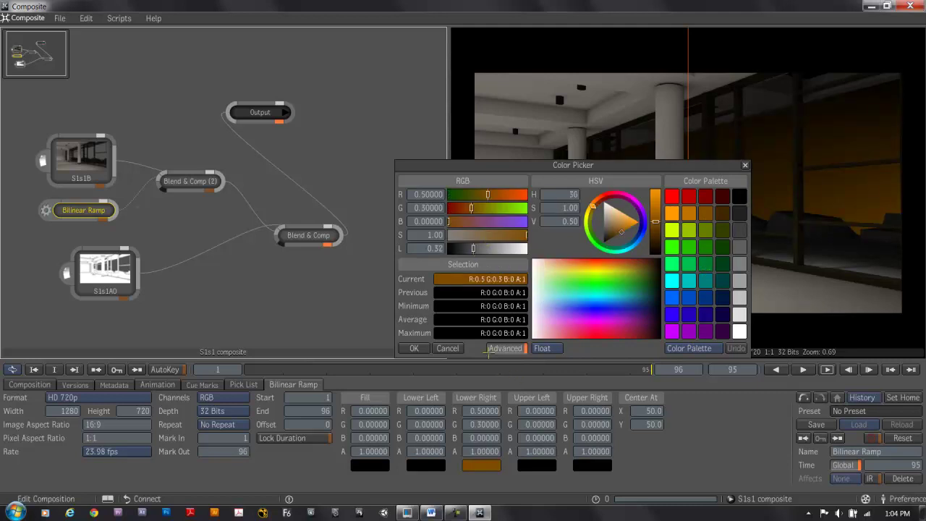
pyautogui.click(414, 348)
# Step: Set the Bilinear Ramp's lower-left corner color to a very dark red, R 0.11852, G 0, B 0
pyautogui.click(435, 465)
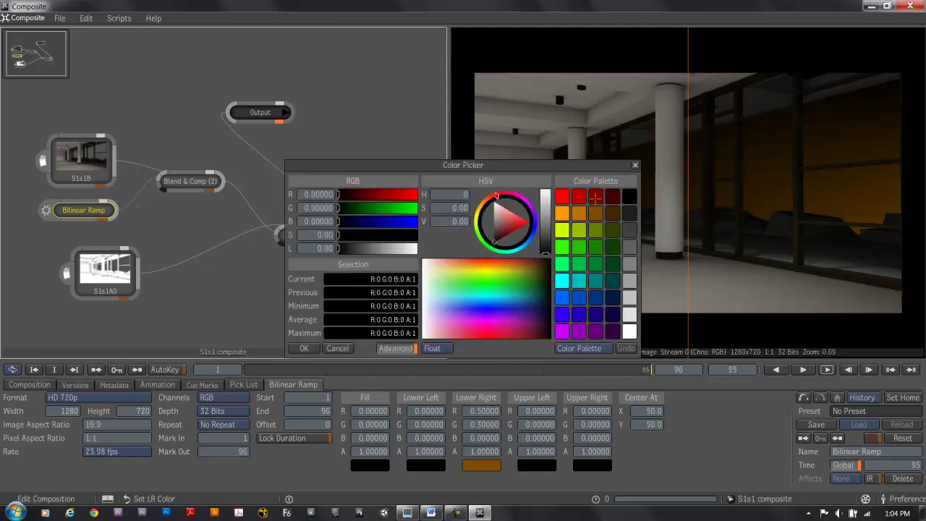
pyautogui.click(592, 198)
pyautogui.moveTo(546, 222); pyautogui.dragTo(546, 247)
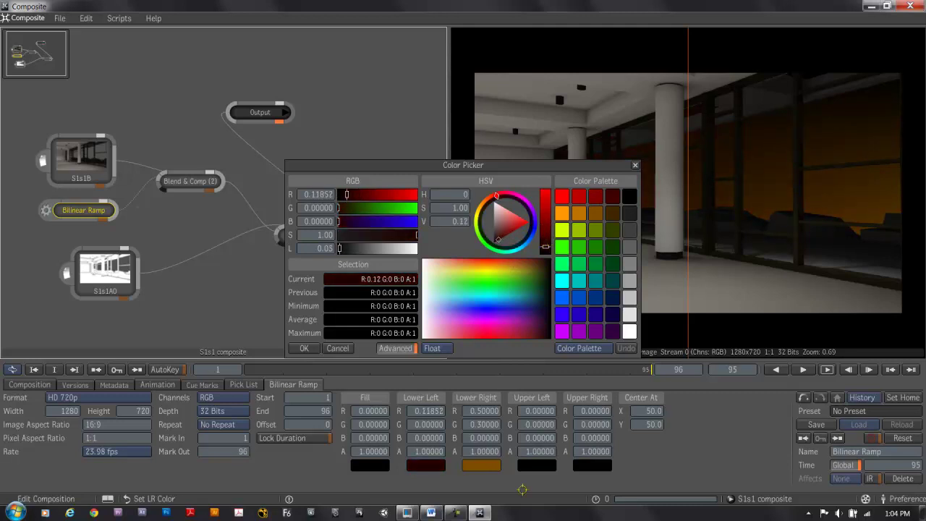
pyautogui.click(304, 348)
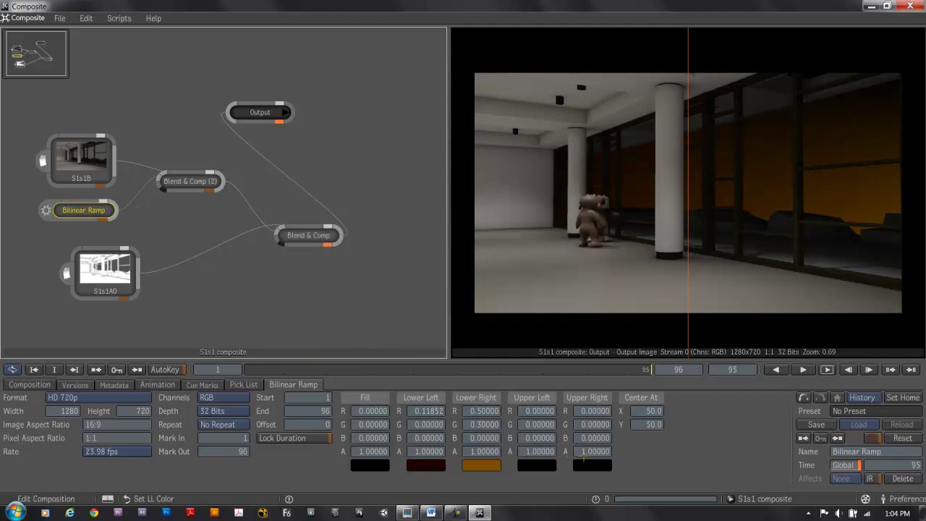
# Step: Try a muted dark blue, R 0.07289, G 0.06333, B 0.11111, for the Bilinear Ramp's upper-right corner
pyautogui.click(593, 464)
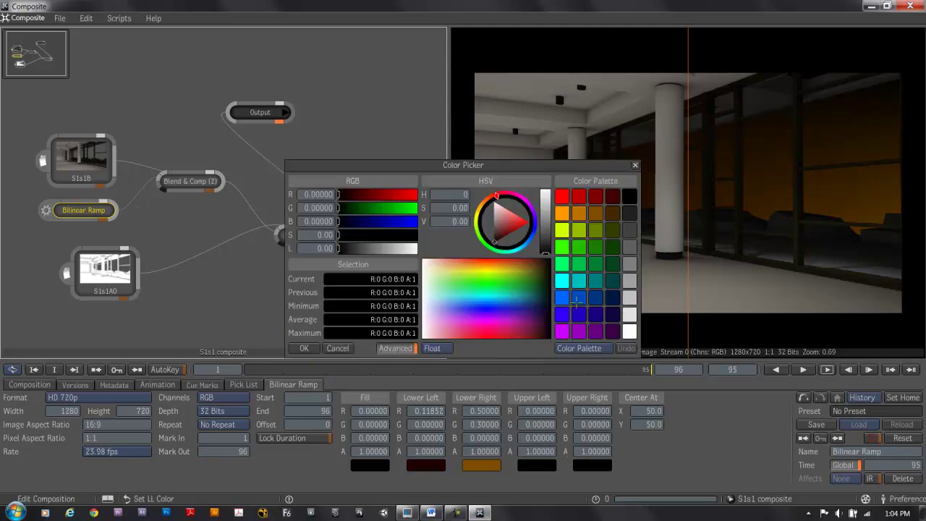
pyautogui.click(612, 312)
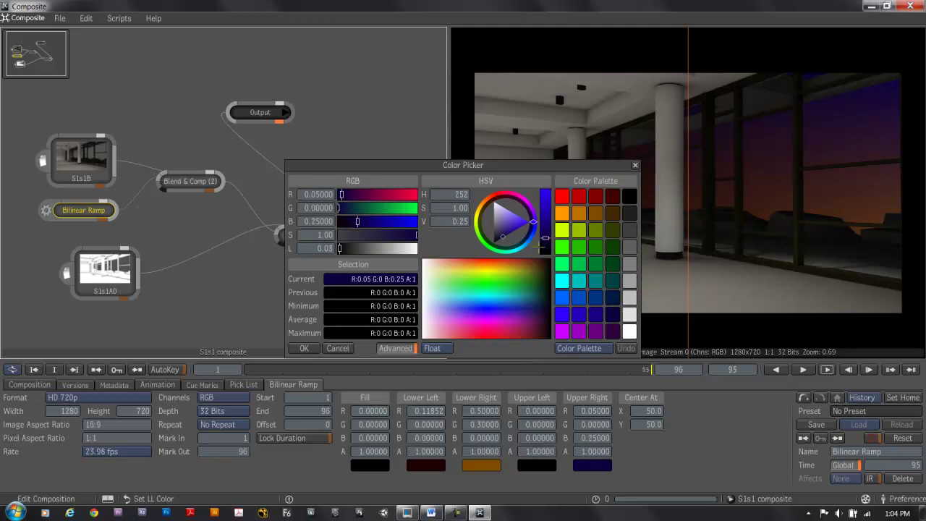
pyautogui.moveTo(544, 239); pyautogui.dragTo(545, 247)
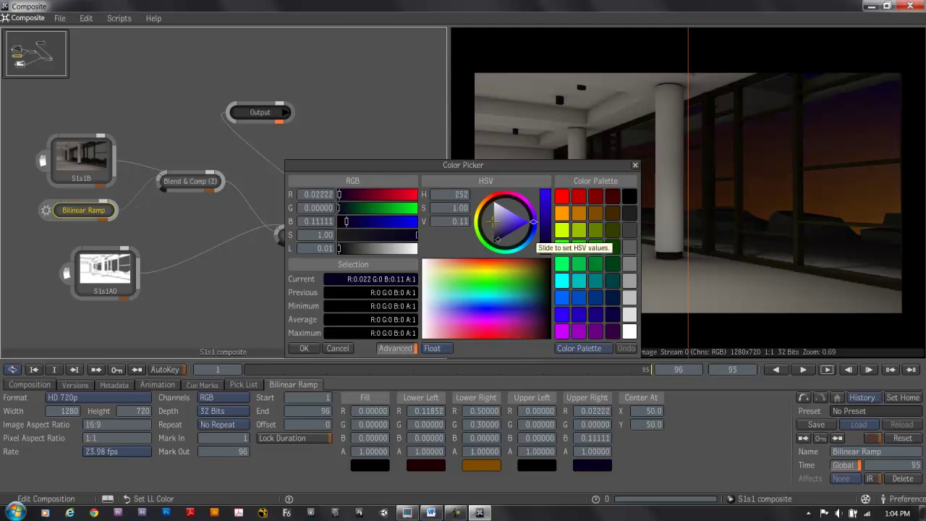
pyautogui.moveTo(466, 207); pyautogui.dragTo(433, 208)
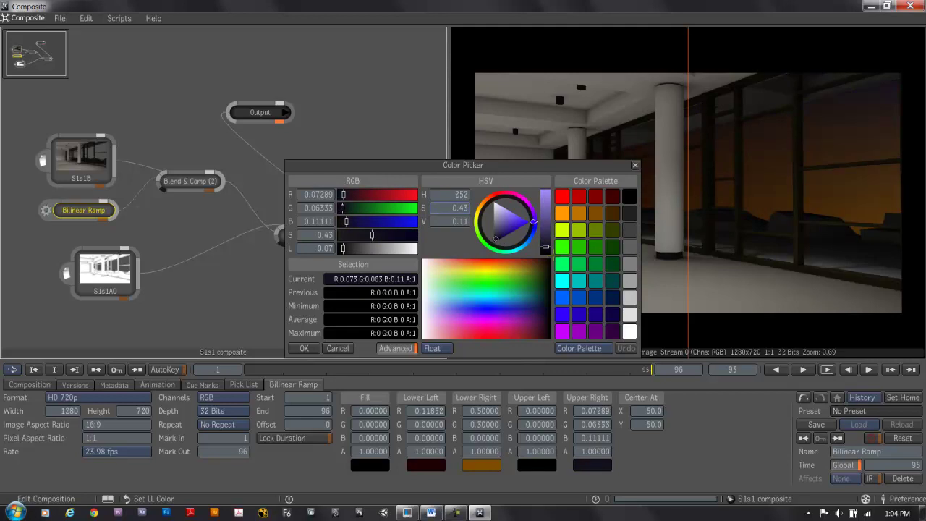
# Step: Set the Bilinear Ramp's upper-right corner color to a near-black blue, R 0.00296, G 0, B 0.01481
pyautogui.click(545, 464)
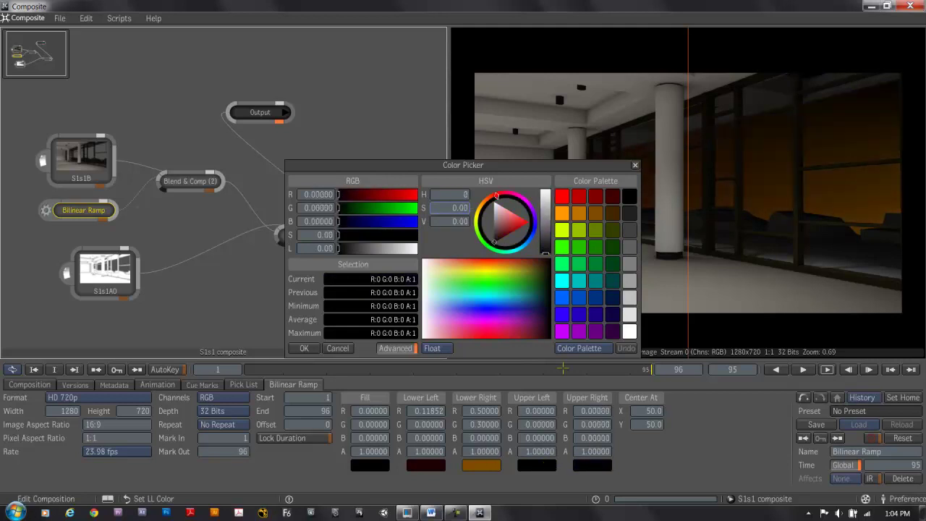
pyautogui.click(612, 312)
pyautogui.moveTo(545, 238); pyautogui.dragTo(545, 252)
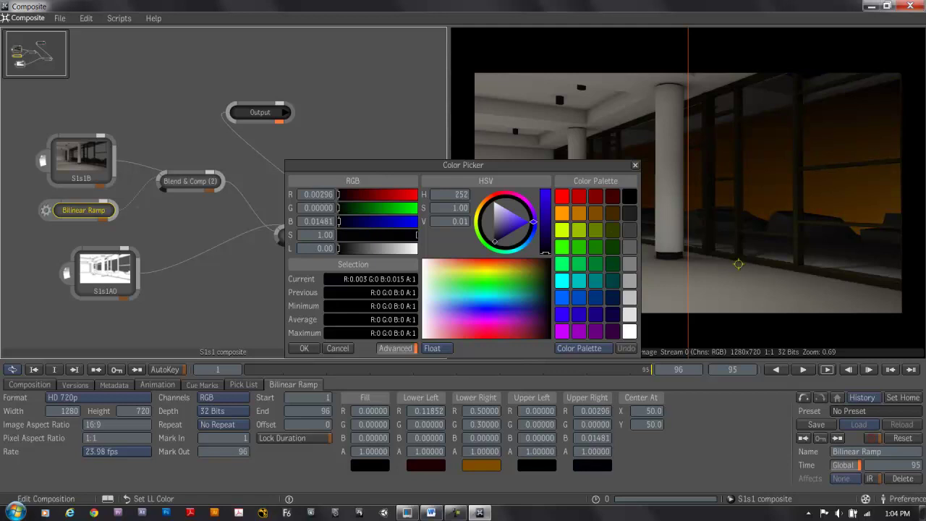
pyautogui.click(304, 348)
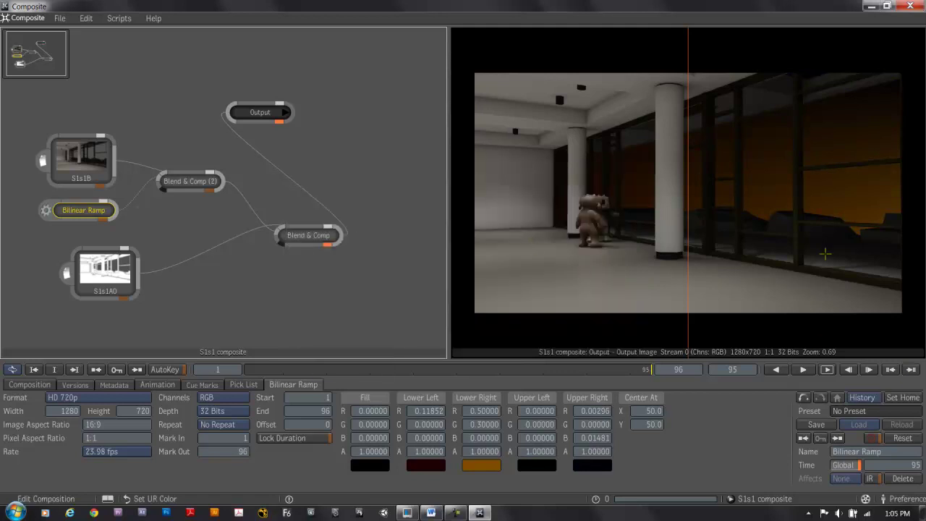
# Step: Move the Bilinear Ramp's center to X 83.1, Y 36.3
pyautogui.moveTo(653, 410); pyautogui.dragTo(804, 397)
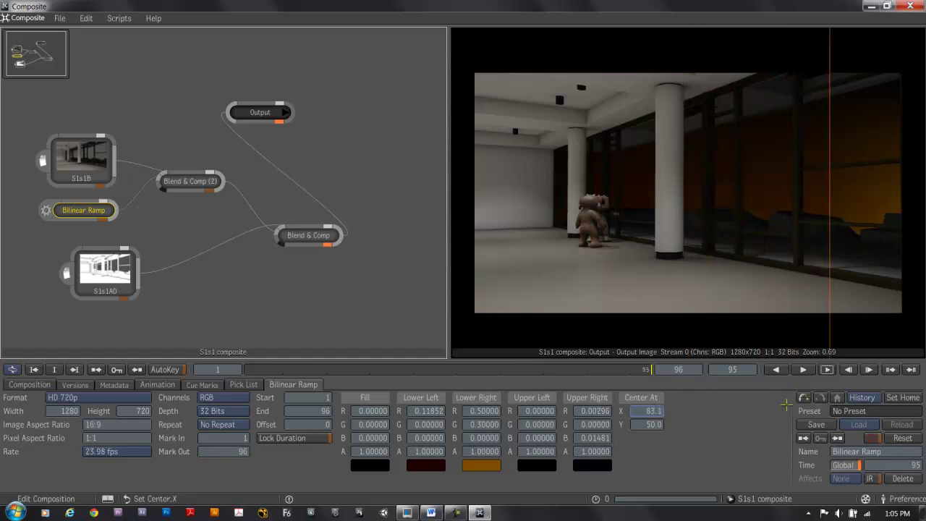
pyautogui.moveTo(657, 425); pyautogui.dragTo(637, 425)
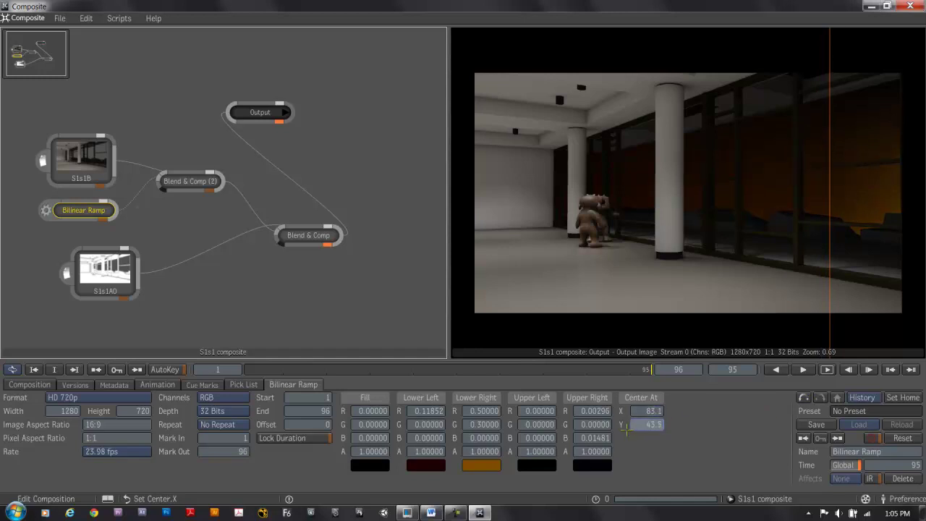
pyautogui.moveTo(696, 428); pyautogui.dragTo(597, 414)
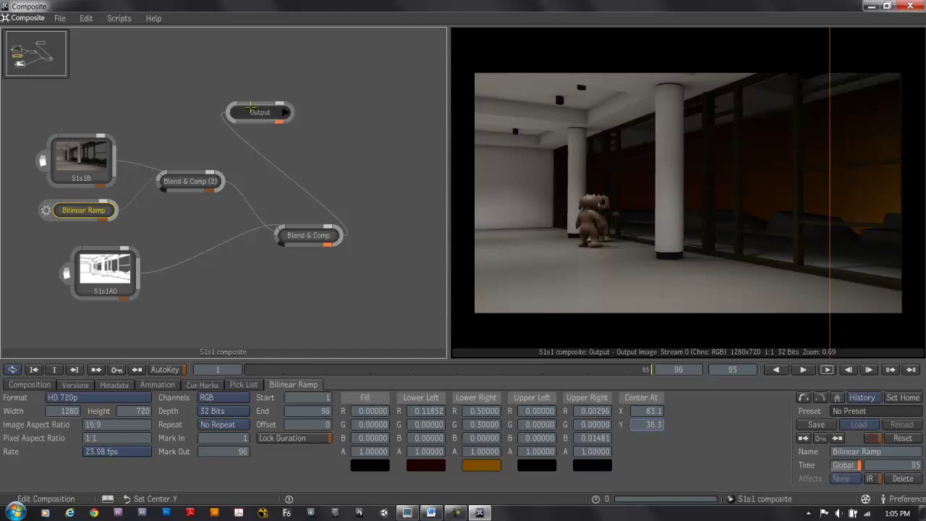
# Step: Open the settings of the composition's Output node
pyautogui.click(288, 109)
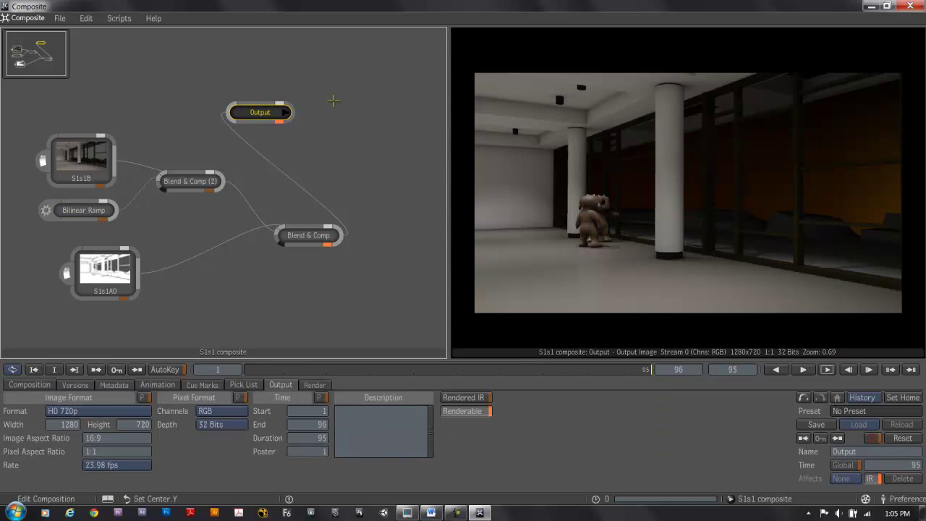